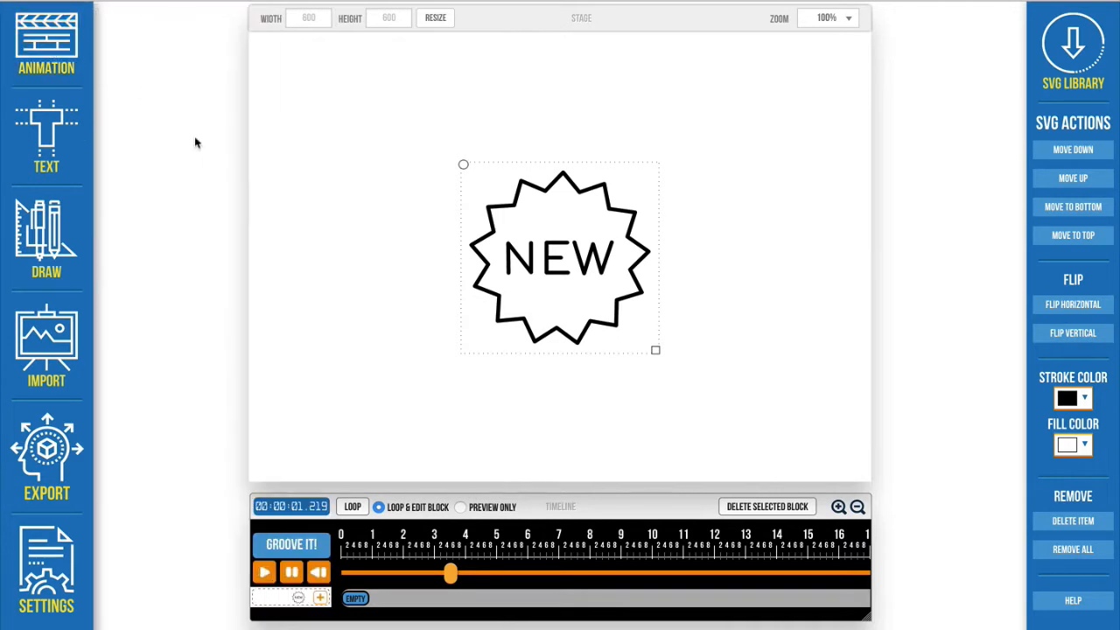
# Step: Apply a solid-color stroke animation in Draw In mode to the NEW badge
pyautogui.click(87, 70)
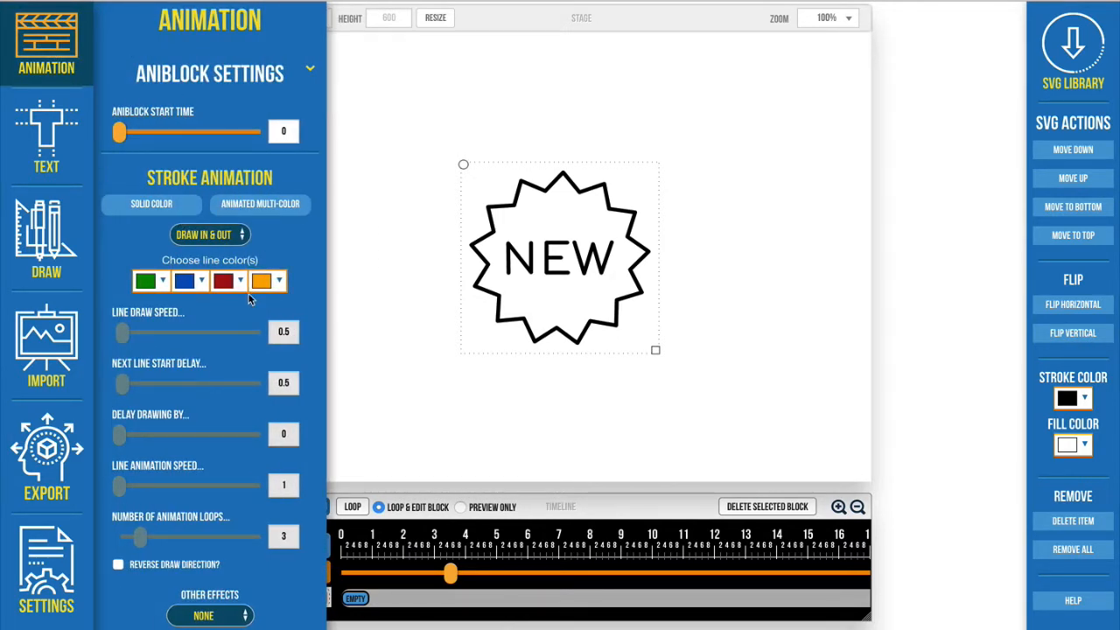
pyautogui.scroll(-5, 248, 297)
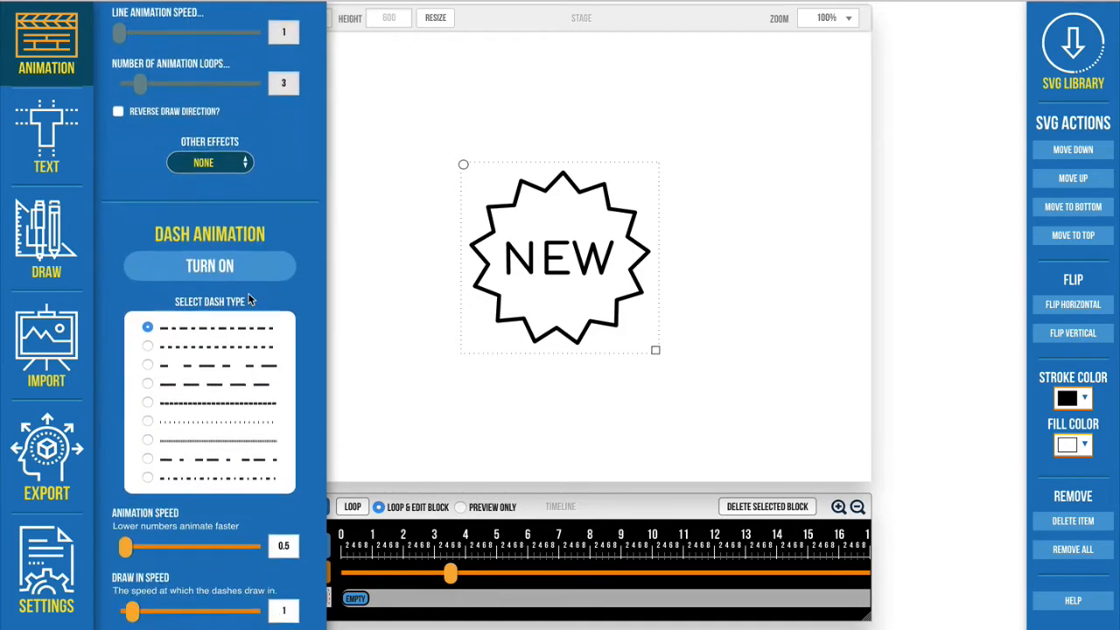
pyautogui.scroll(5, 203, 234)
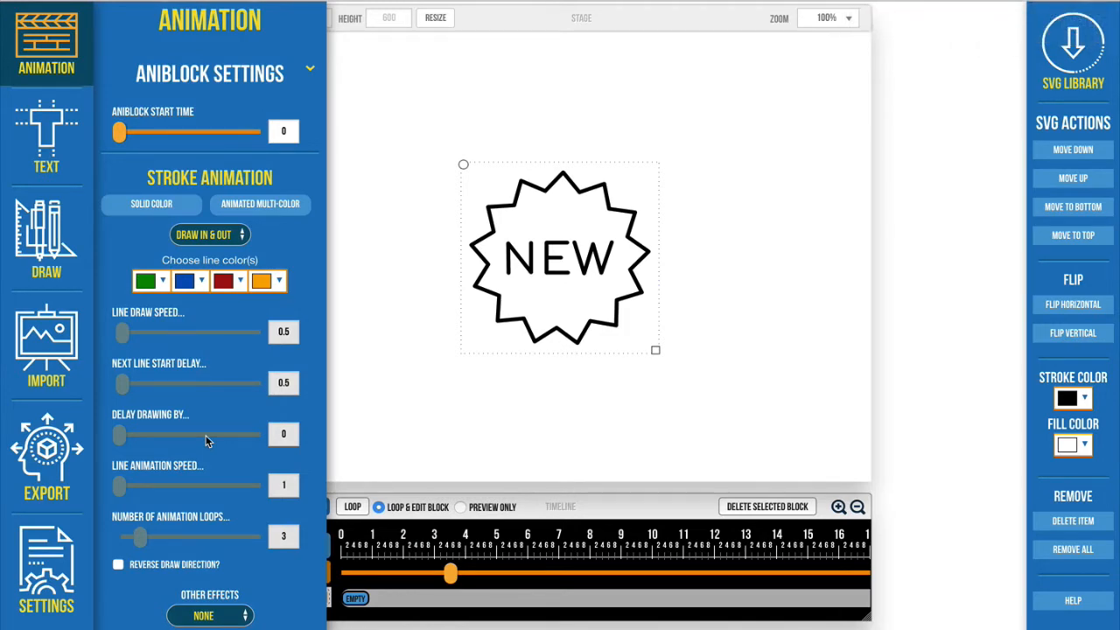
pyautogui.scroll(-3, 206, 435)
pyautogui.scroll(-5, 206, 435)
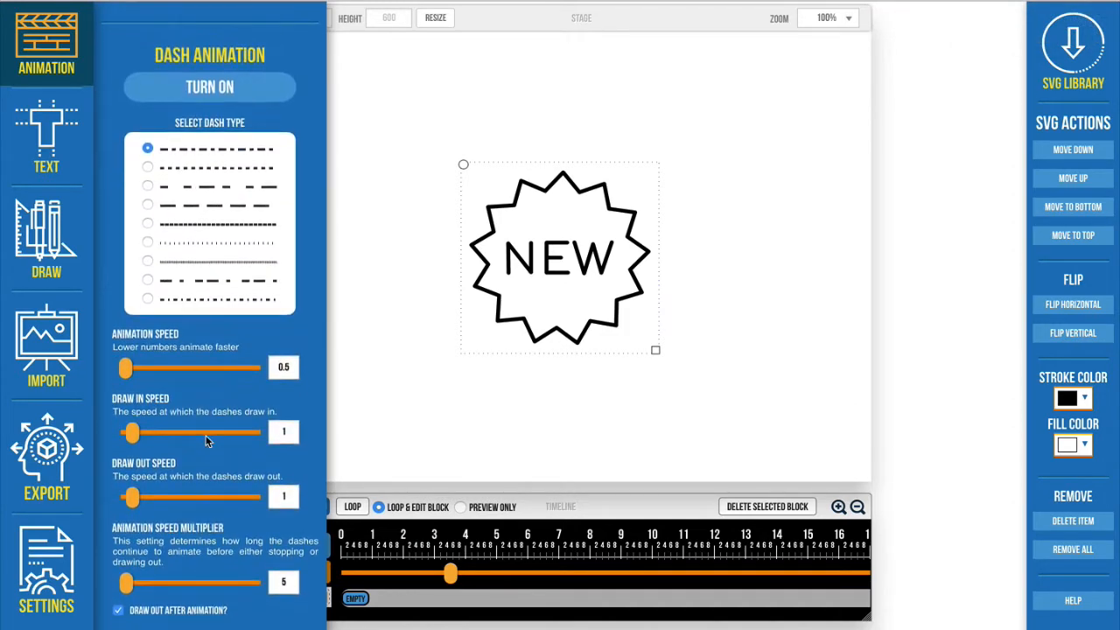
pyautogui.scroll(8, 207, 437)
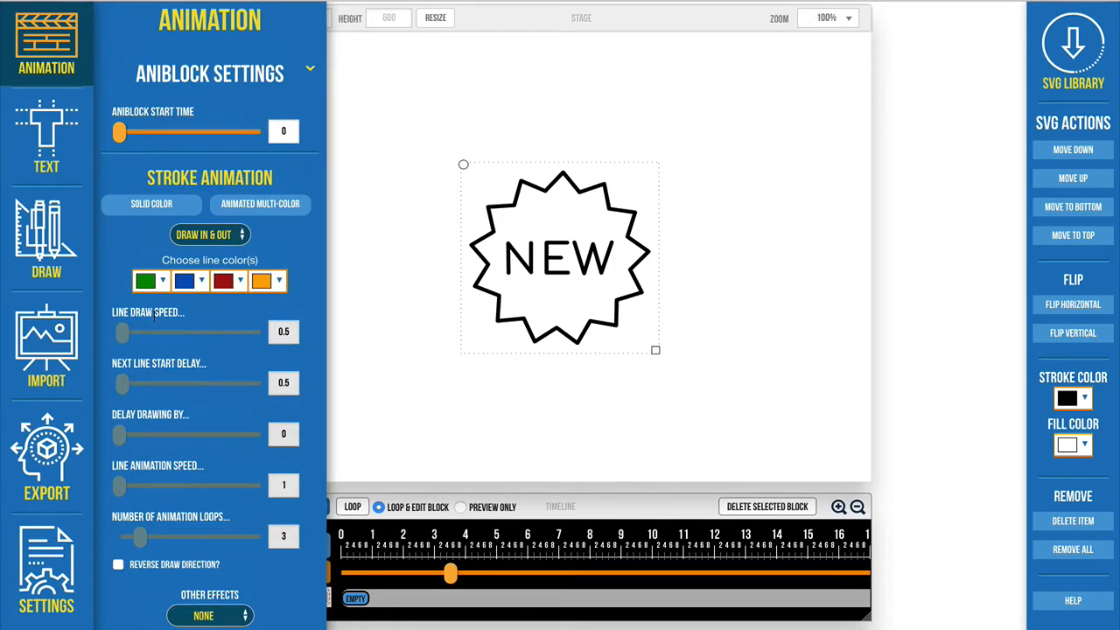
pyautogui.click(175, 206)
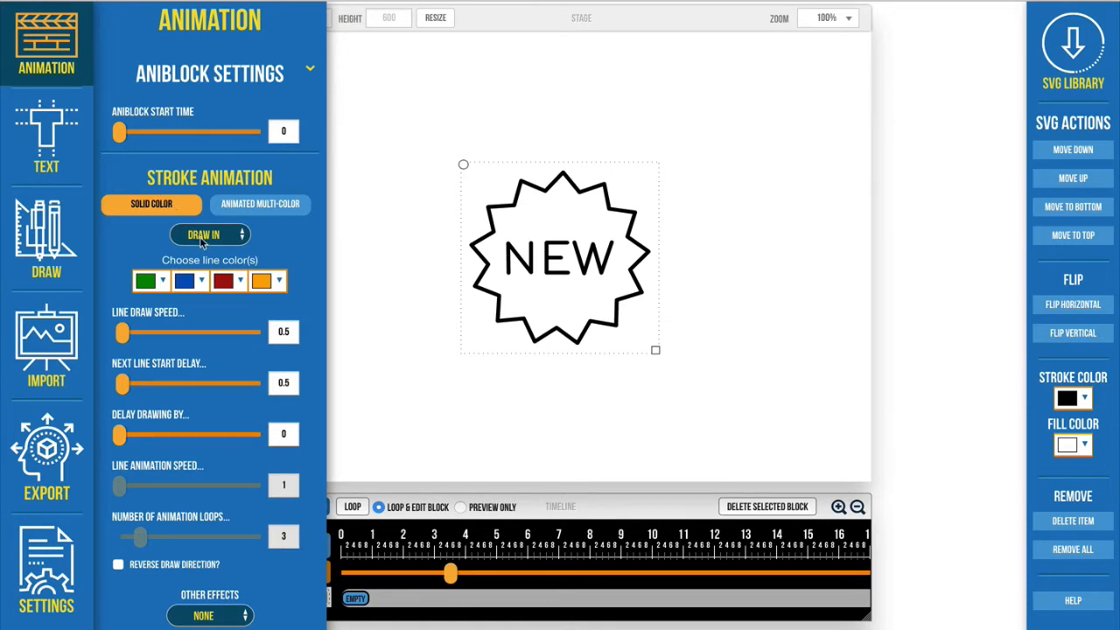
# Step: Clear the second, third and fourth line colors of the badge's stroke animation, keeping only green
pyautogui.click(187, 280)
pyautogui.click(185, 283)
pyautogui.click(185, 283)
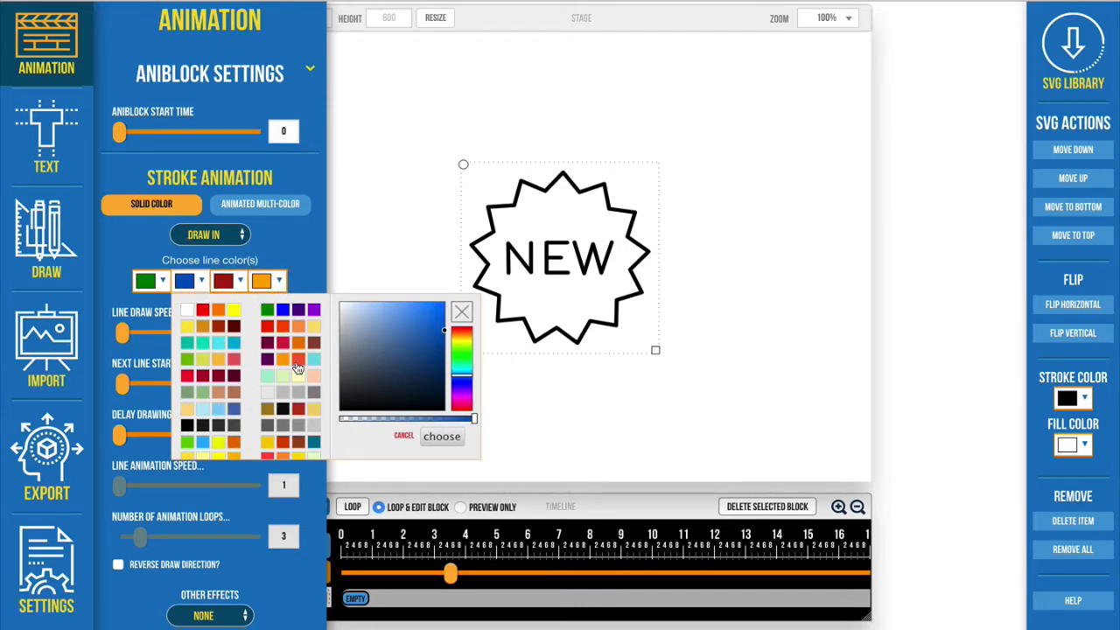
pyautogui.click(462, 311)
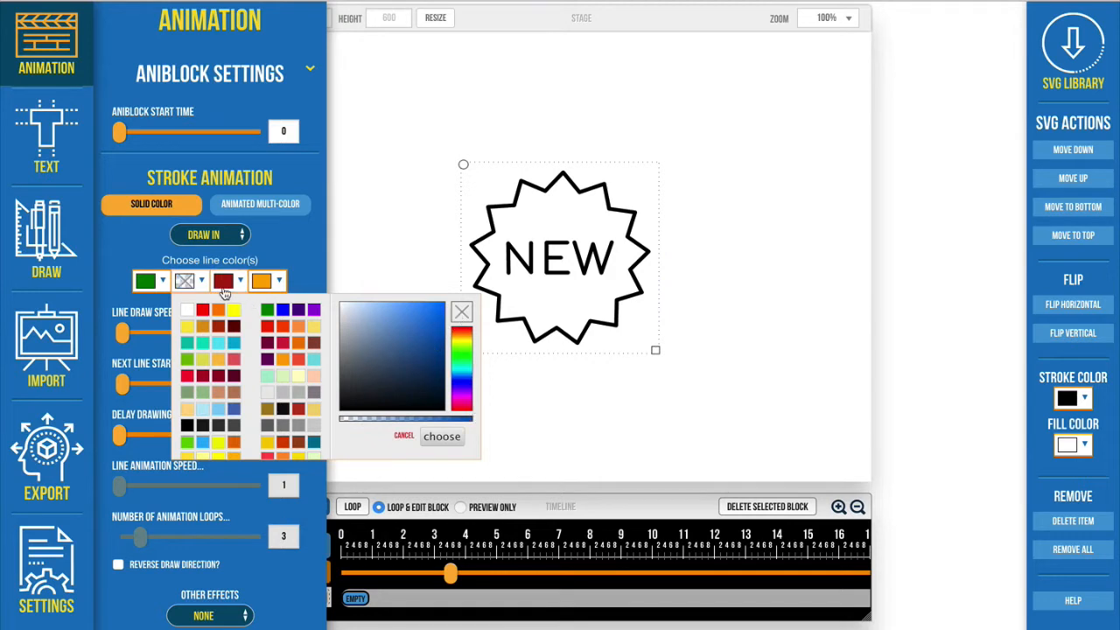
pyautogui.click(223, 289)
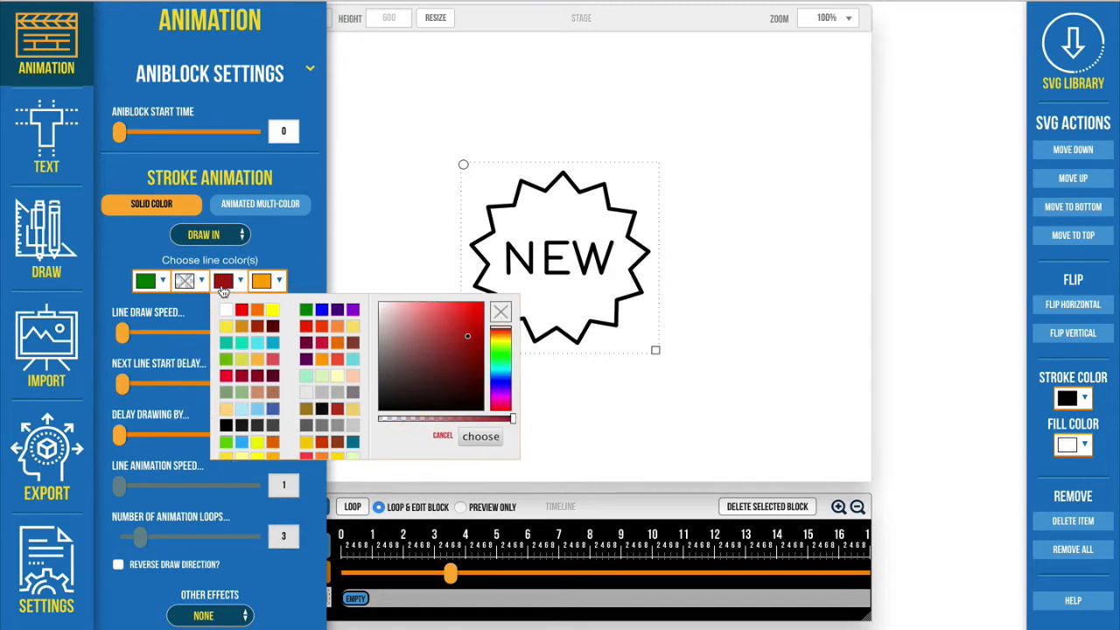
pyautogui.click(500, 312)
pyautogui.click(267, 280)
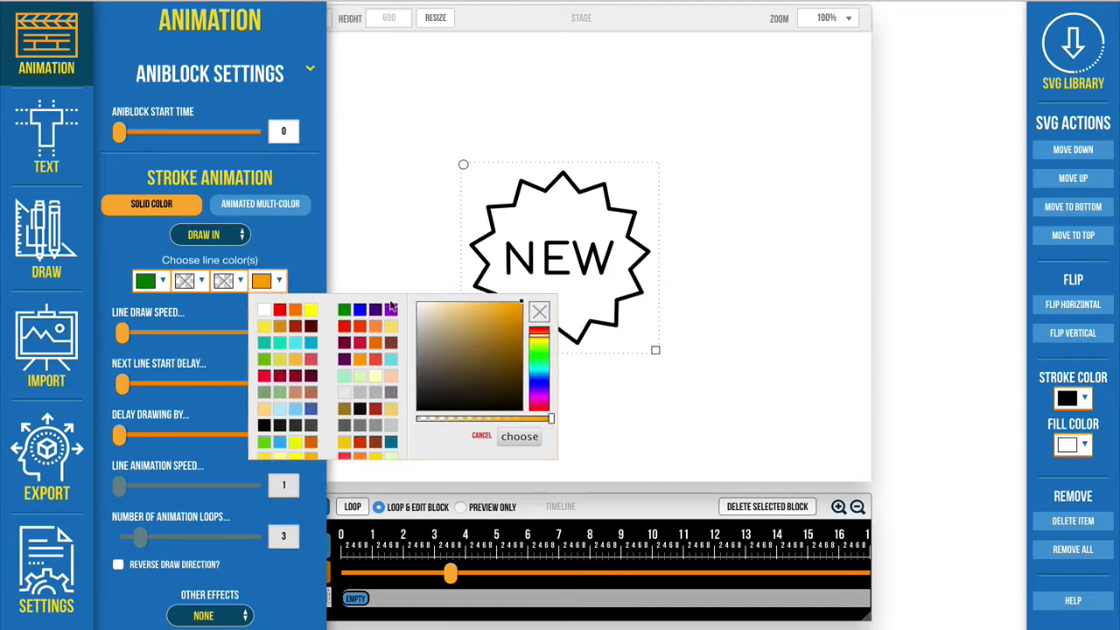
pyautogui.click(539, 313)
pyautogui.click(519, 437)
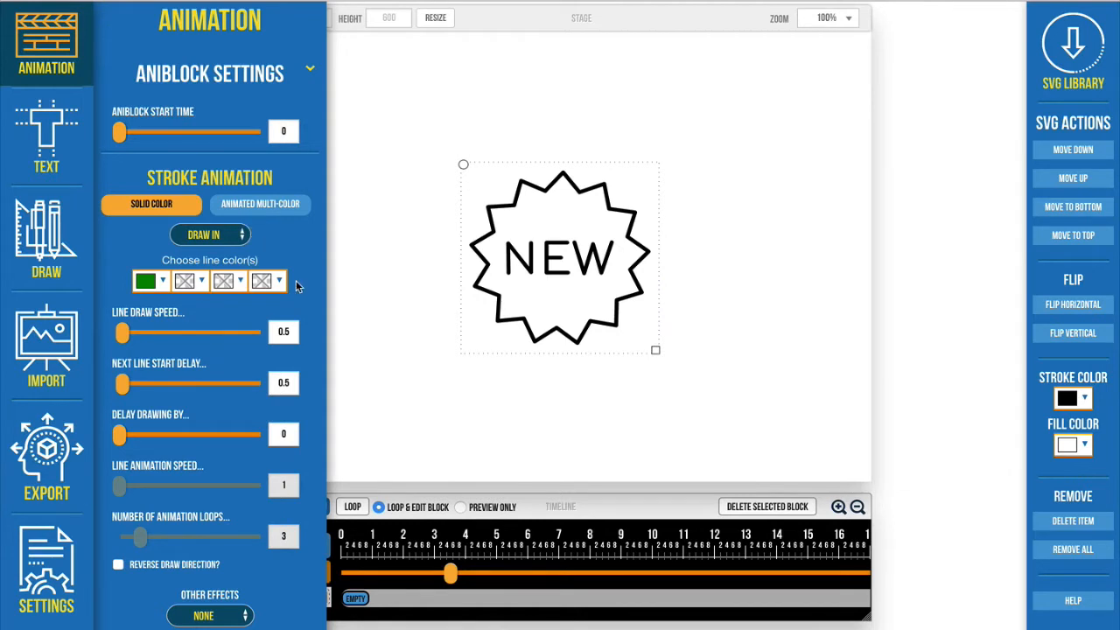
pyautogui.click(435, 340)
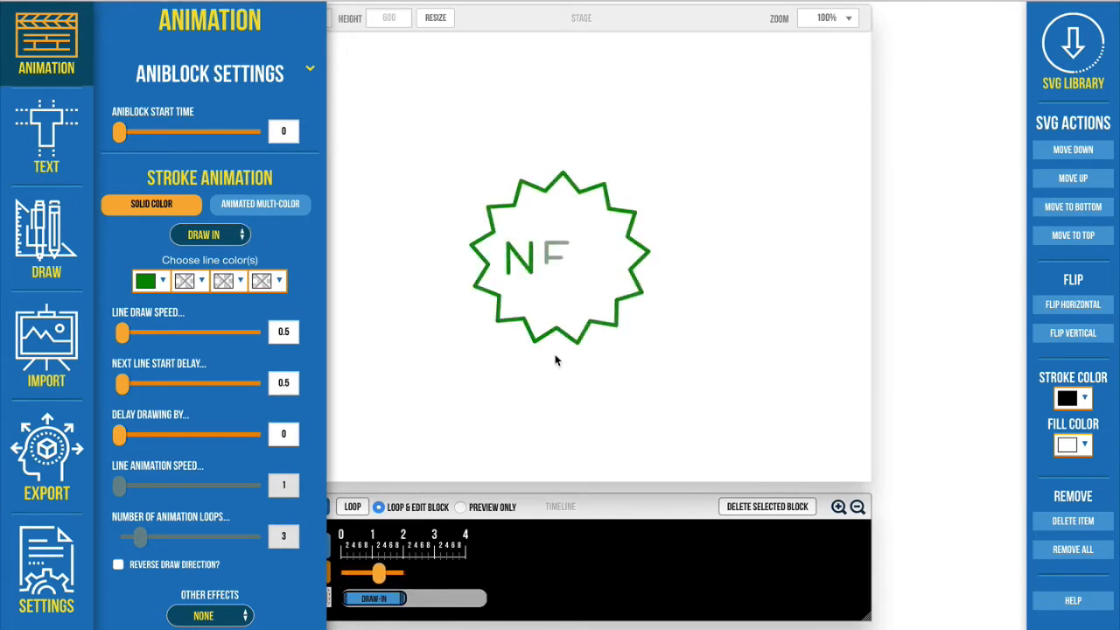
# Step: Set the second line color of the NEW badge's draw-in animation to orange
pyautogui.click(626, 268)
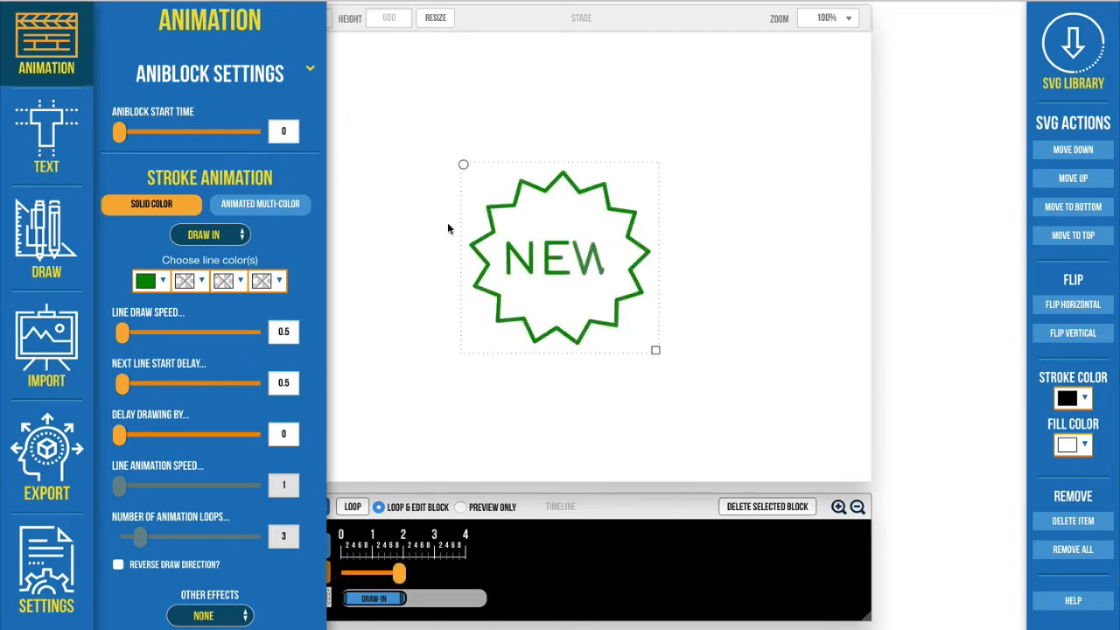
pyautogui.click(185, 283)
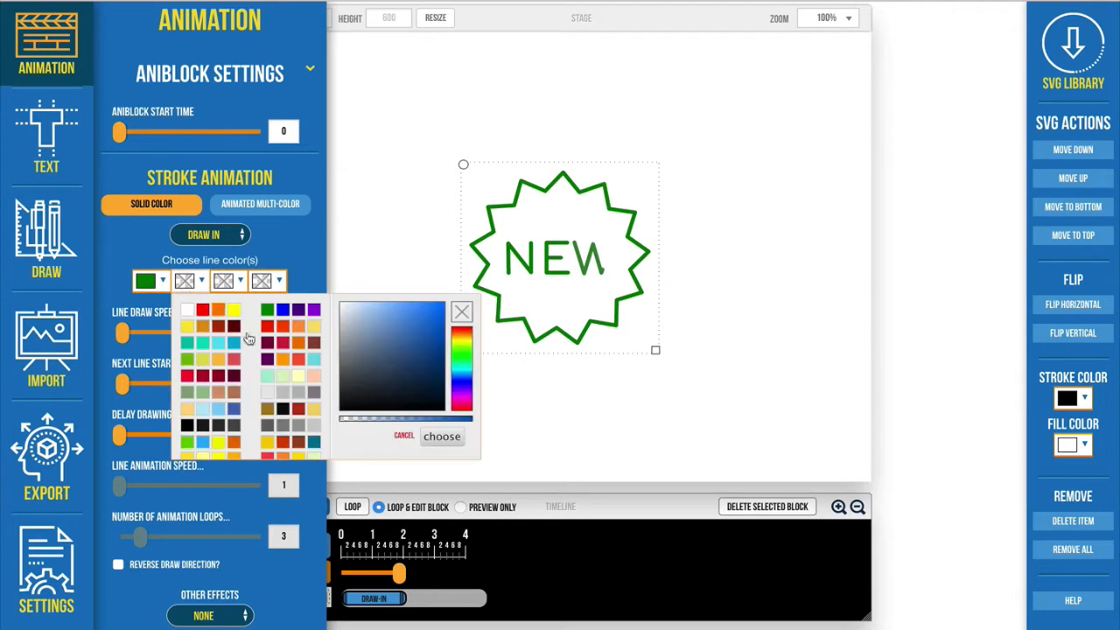
pyautogui.click(218, 311)
pyautogui.click(440, 437)
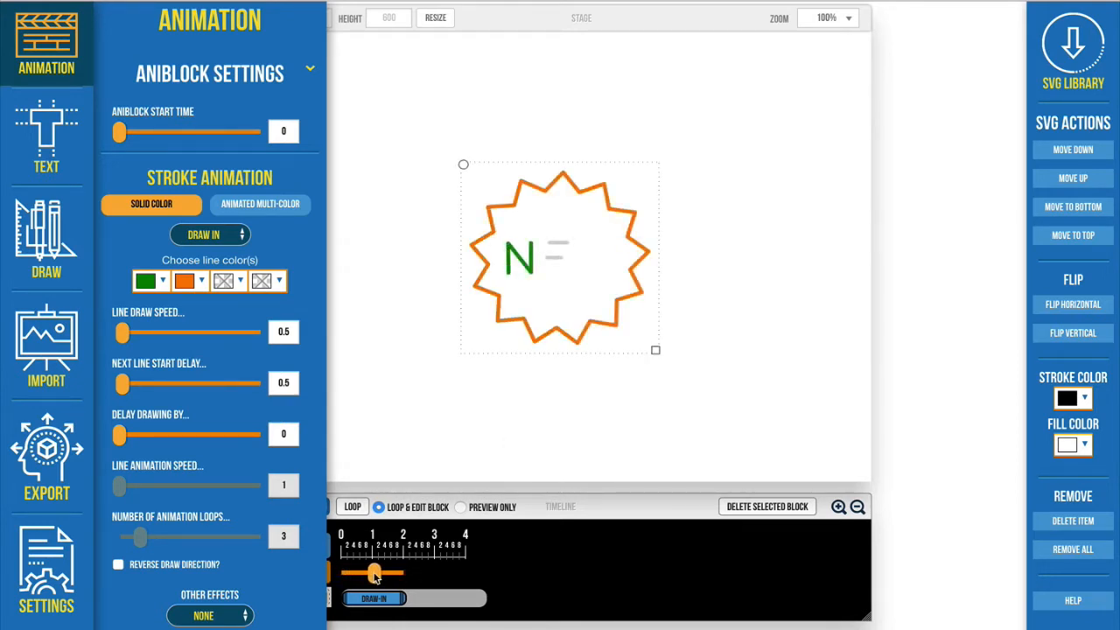
# Step: Enlarge the timeline scale and scrub through the draw-in animation to about 1.76 s to check the alternating line colors
pyautogui.moveTo(374, 578); pyautogui.dragTo(380, 580)
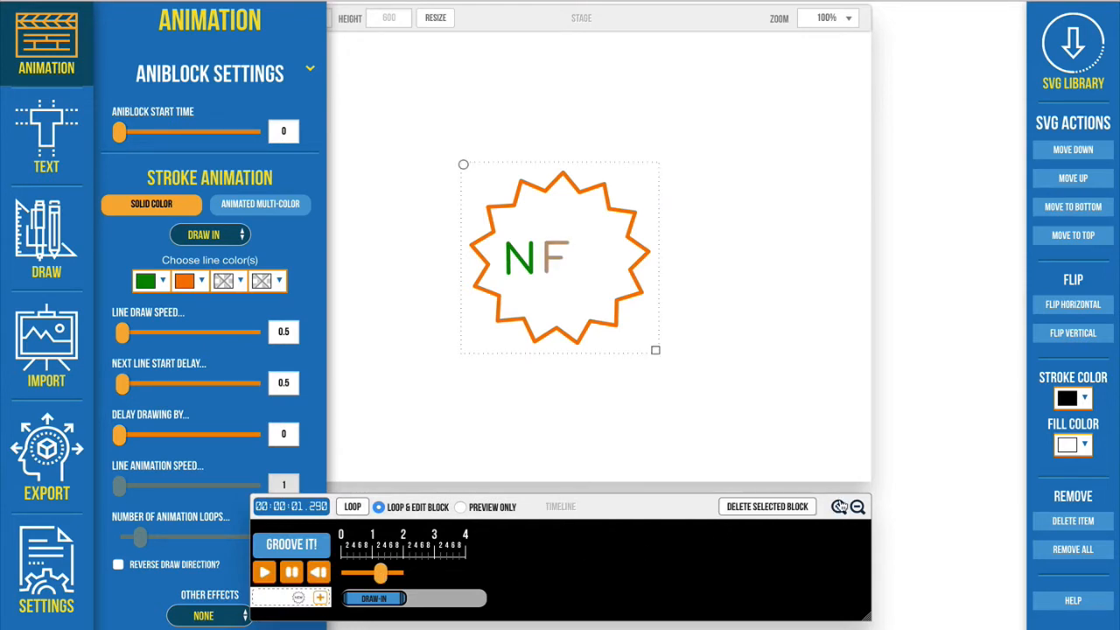
pyautogui.click(839, 507)
pyautogui.click(838, 506)
pyautogui.click(839, 506)
pyautogui.click(838, 507)
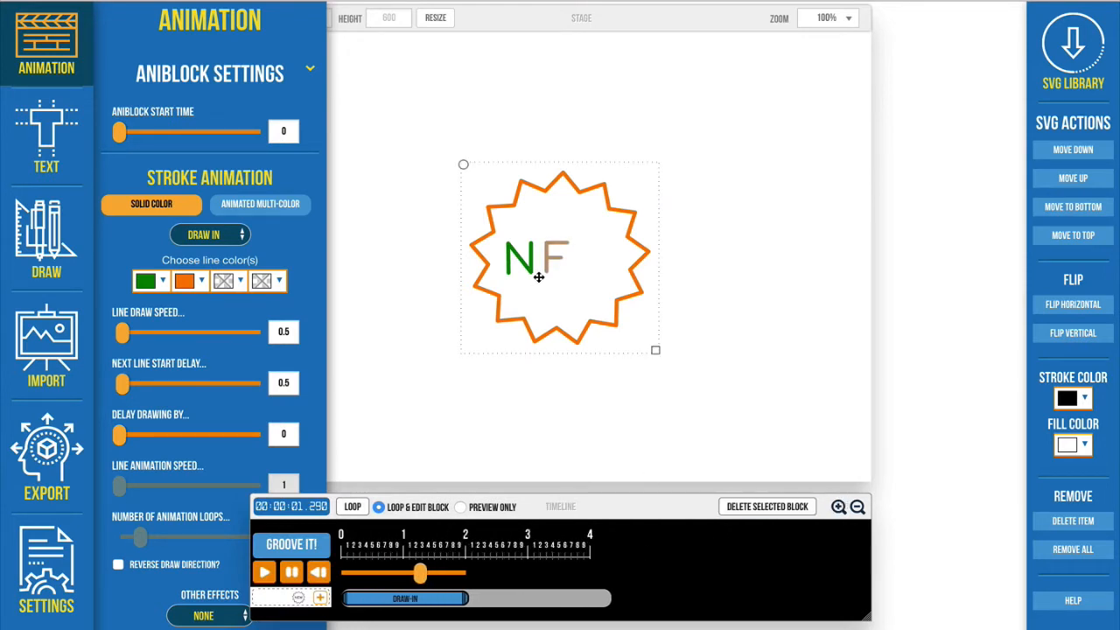
pyautogui.moveTo(420, 578); pyautogui.dragTo(450, 581)
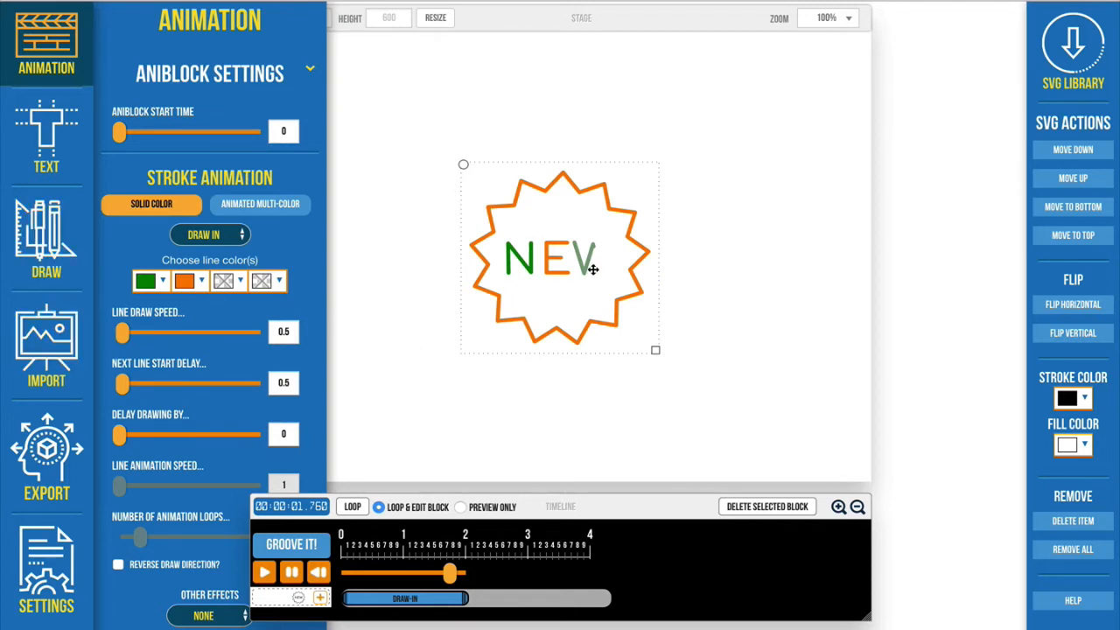
# Step: Move the NEW badge to the upper-left area of the stage
pyautogui.moveTo(564, 246); pyautogui.dragTo(480, 150)
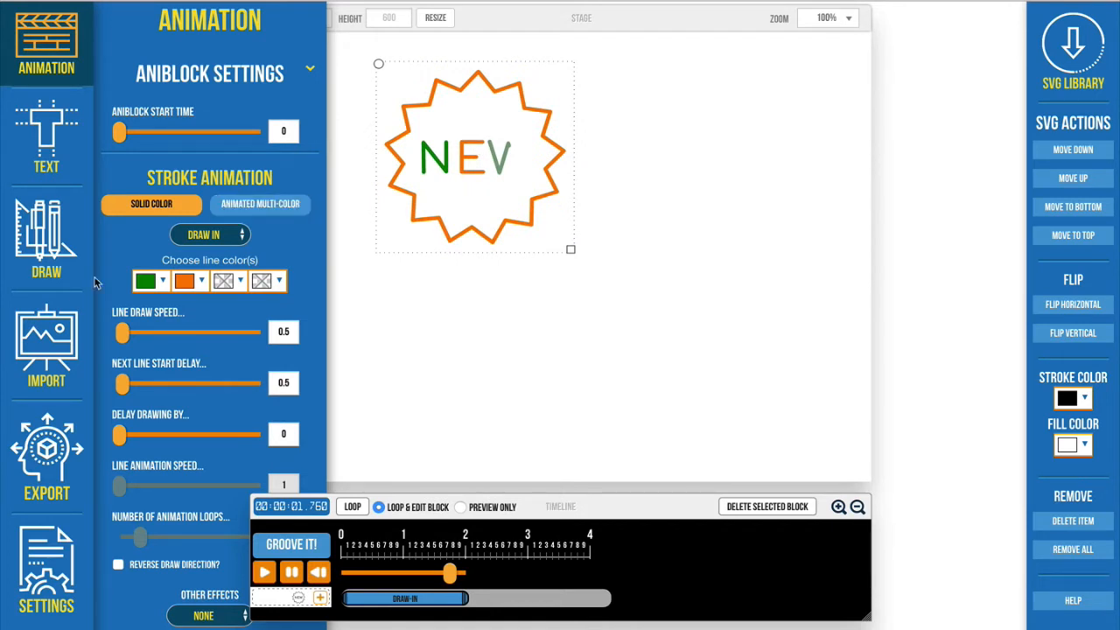
# Step: Add a circle with line thickness 4, width 300 and height 300, and place it partly over the badge
pyautogui.click(59, 270)
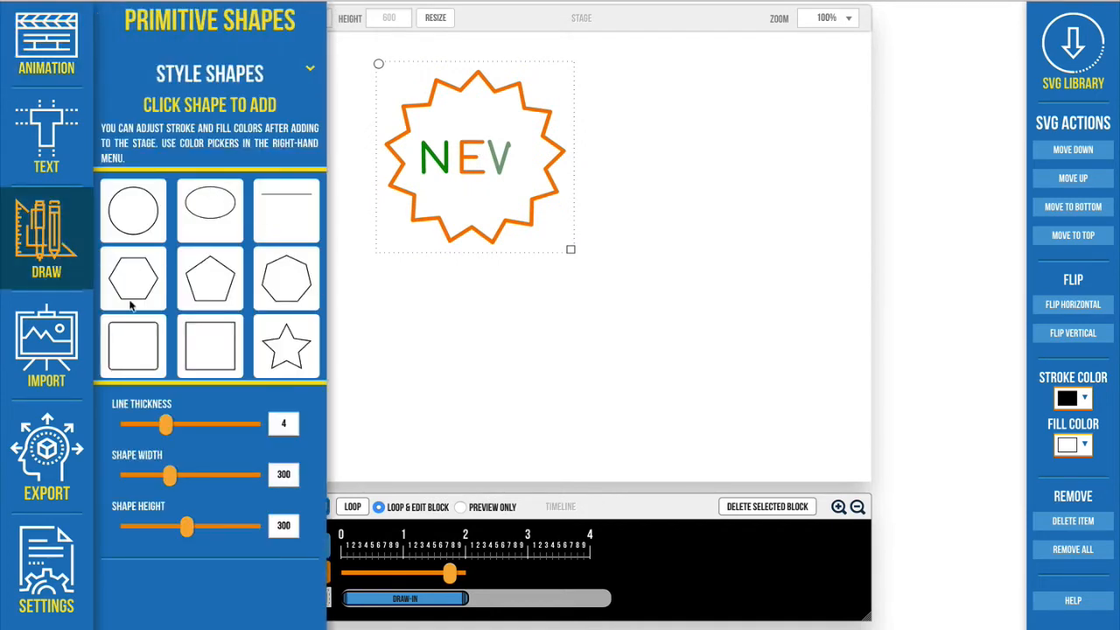
pyautogui.click(133, 209)
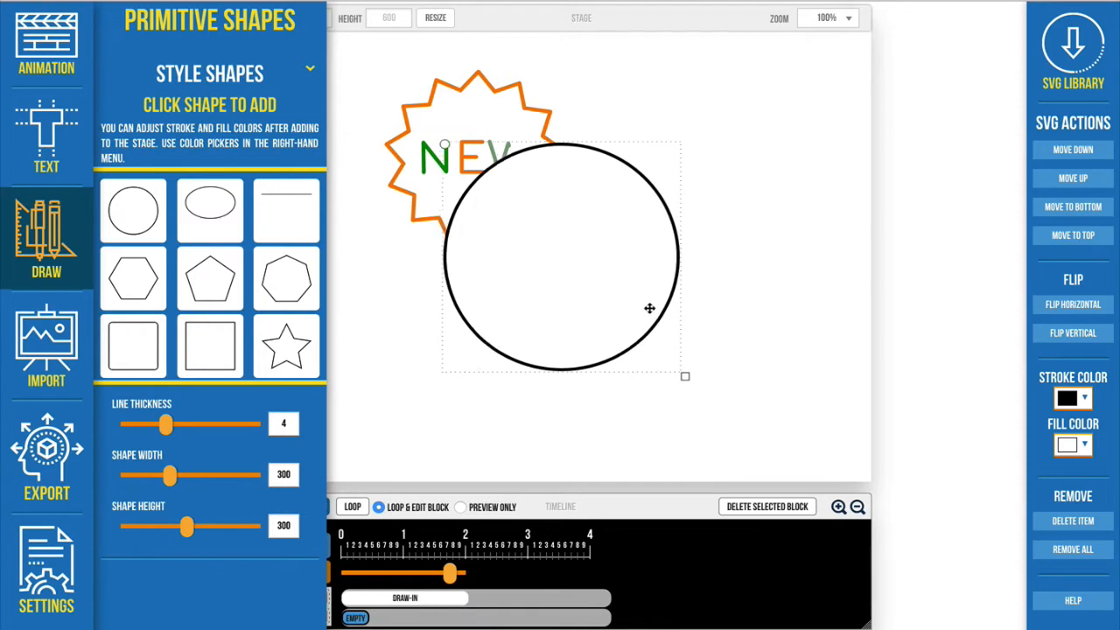
pyautogui.moveTo(569, 308); pyautogui.dragTo(698, 327)
pyautogui.moveTo(613, 308); pyautogui.dragTo(493, 220)
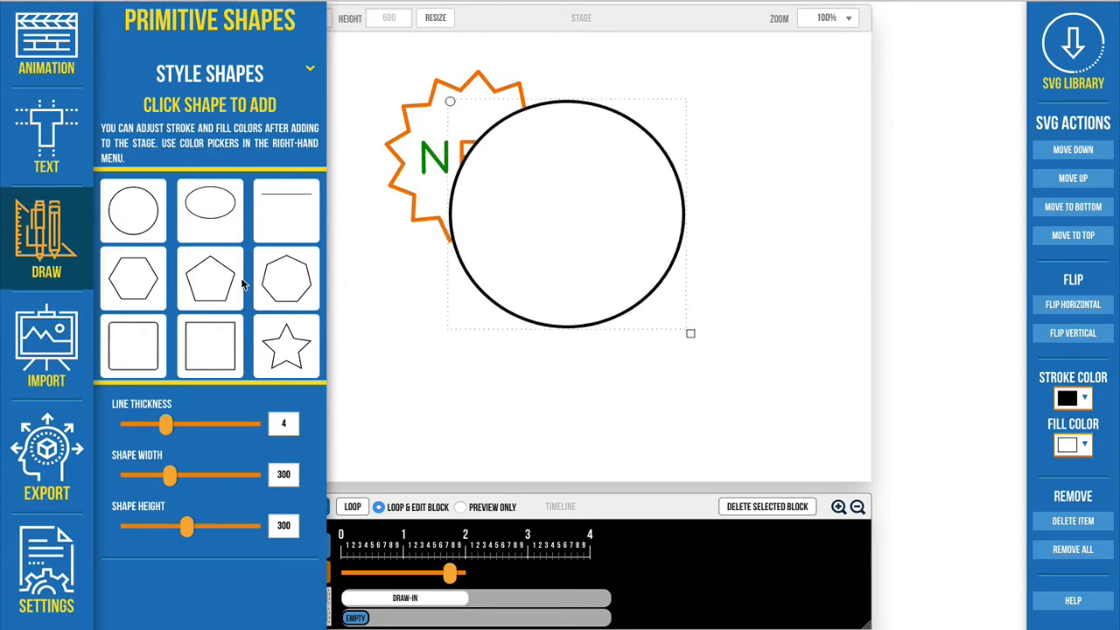
# Step: Remove the circle's fill color and reposition the circle over the badge
pyautogui.click(1070, 448)
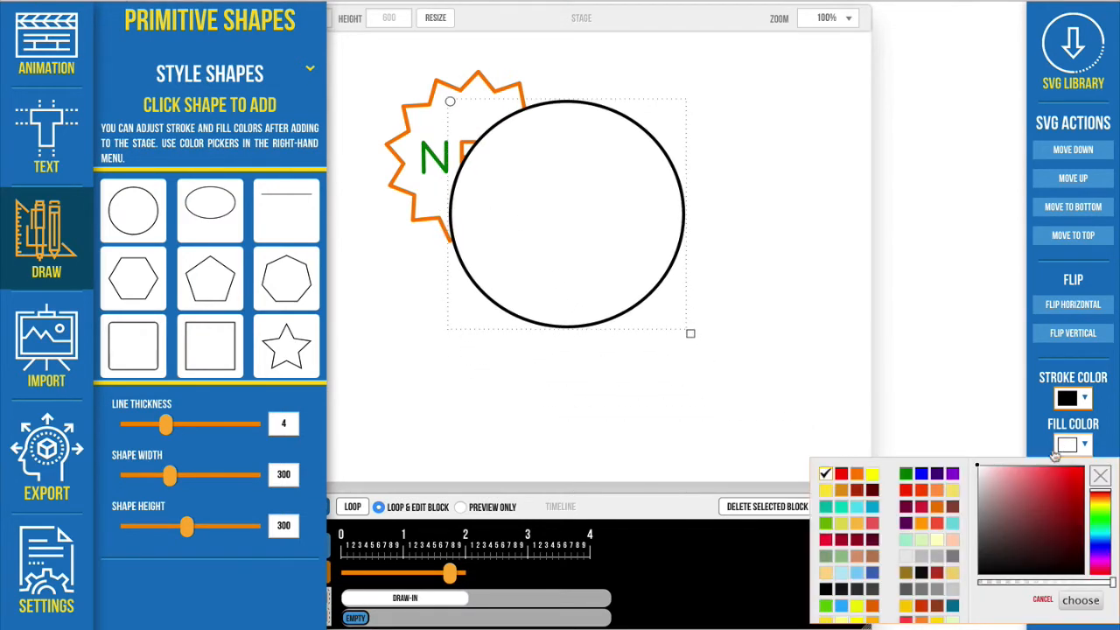
pyautogui.click(1102, 476)
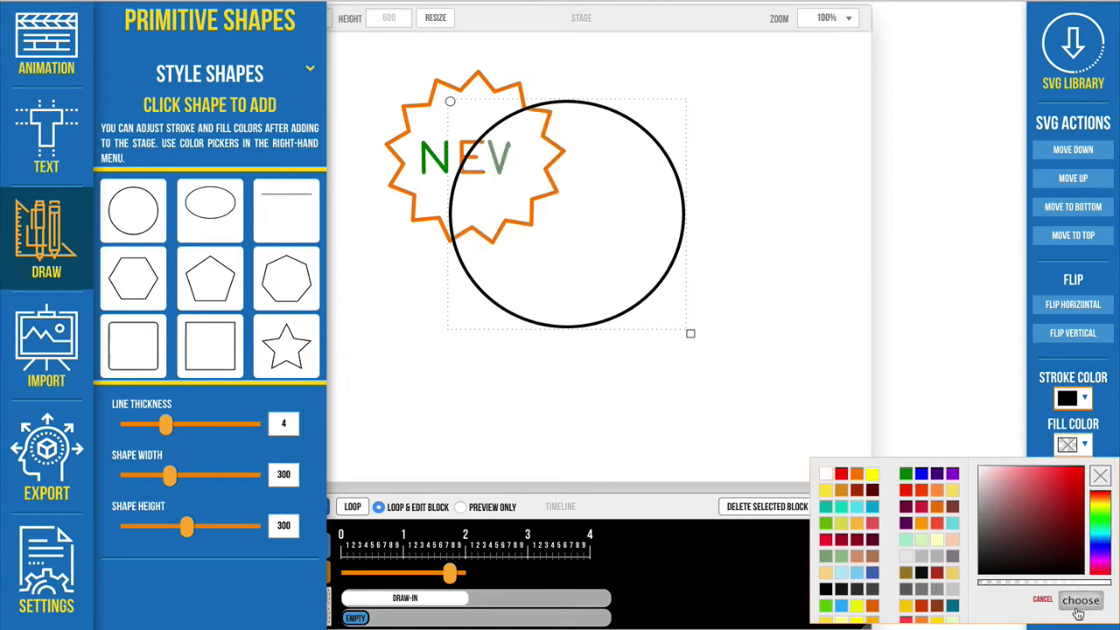
pyautogui.click(1080, 600)
pyautogui.moveTo(548, 230); pyautogui.dragTo(572, 214)
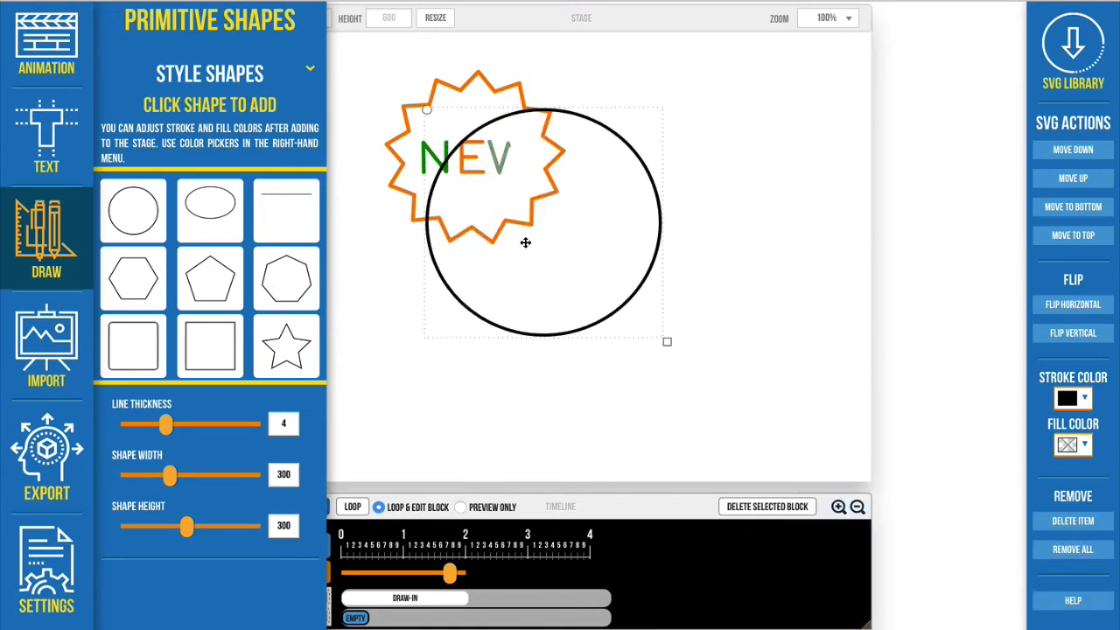
# Step: Apply the solid-color Draw In stroke animation to the circle, shift it lower on the stage and reapply the animation
pyautogui.click(48, 234)
pyautogui.click(54, 37)
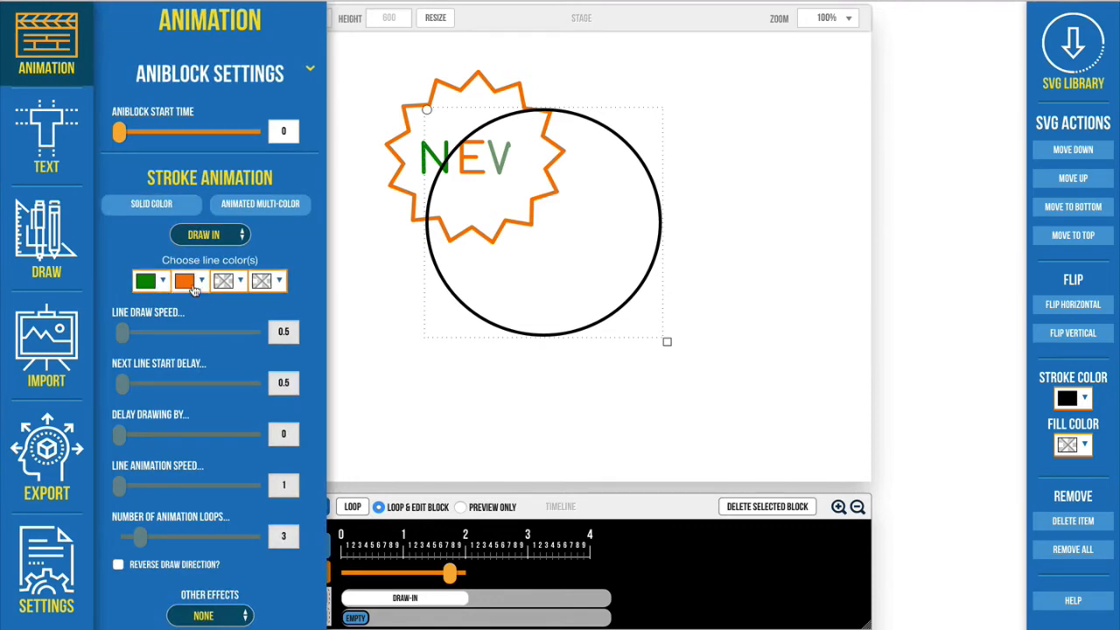
pyautogui.click(193, 289)
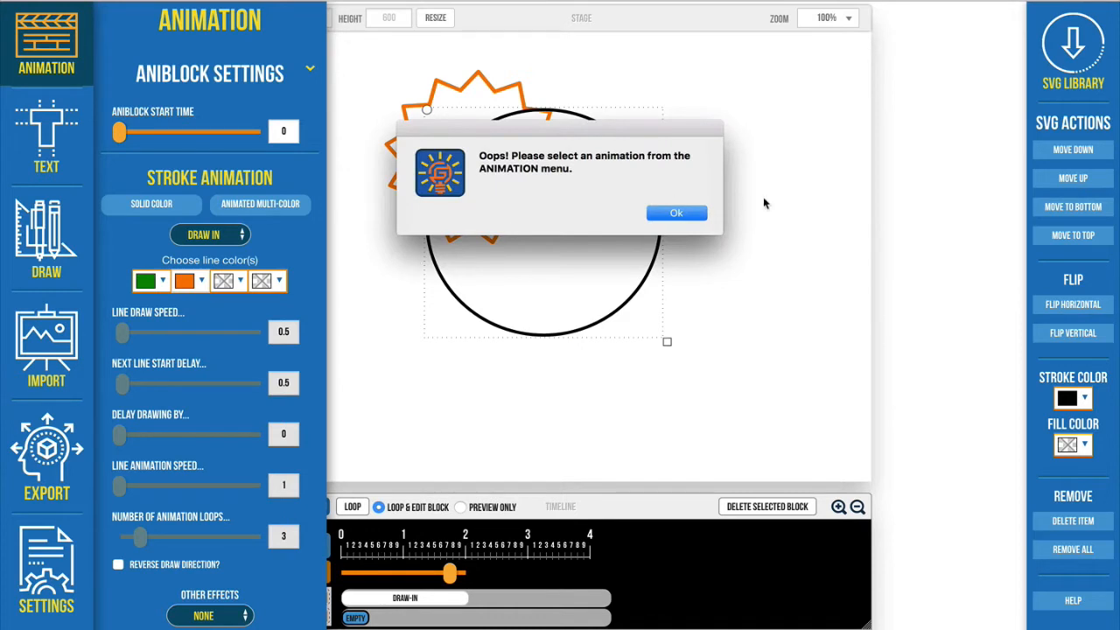
pyautogui.click(676, 212)
pyautogui.click(166, 212)
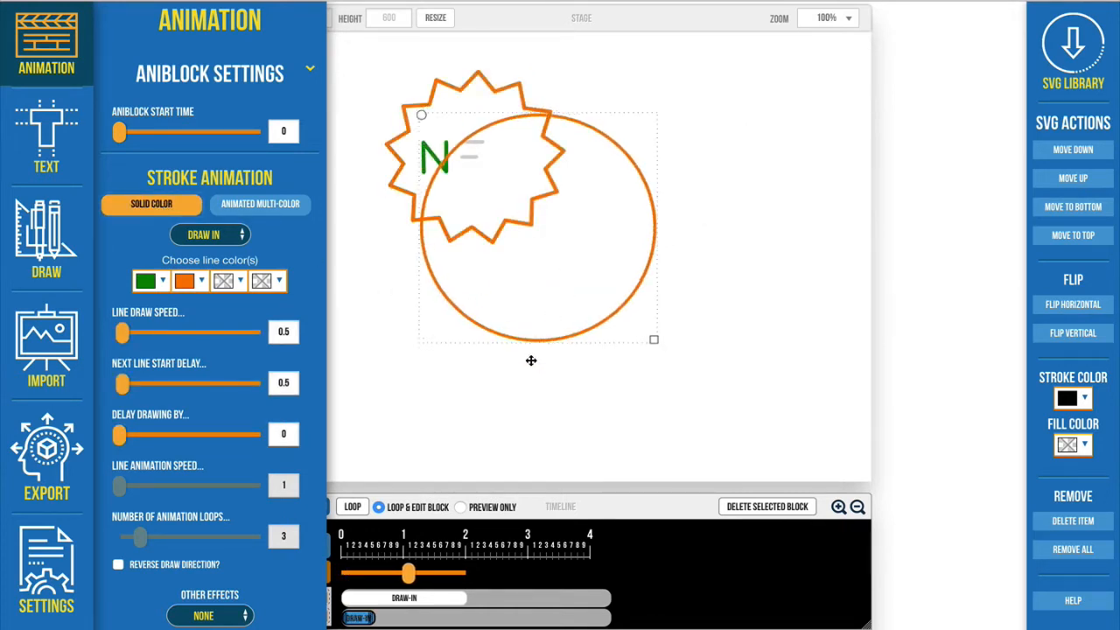
pyautogui.moveTo(563, 303); pyautogui.dragTo(572, 335)
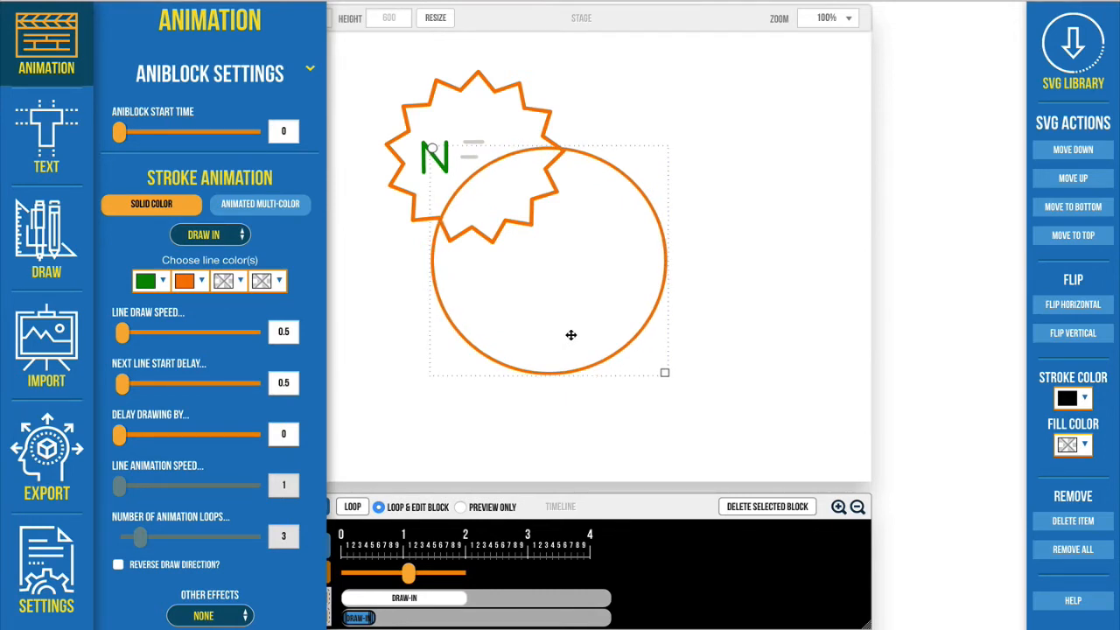
pyautogui.click(188, 204)
pyautogui.click(495, 194)
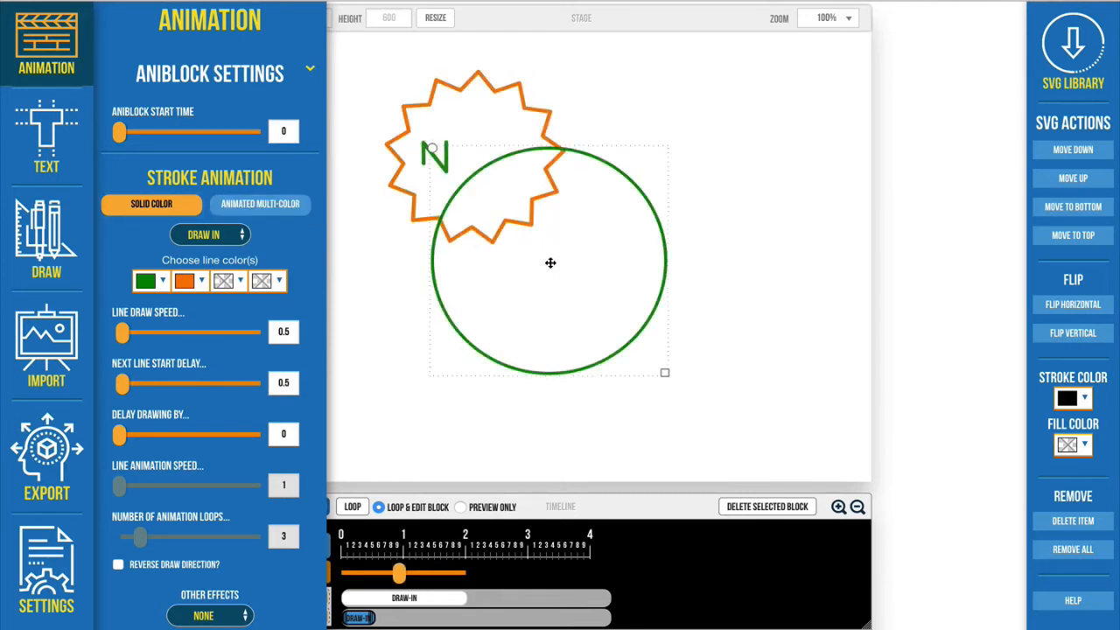
# Step: Move the circle away from the badge and delete it together with its animation blocks
pyautogui.moveTo(550, 262); pyautogui.dragTo(642, 300)
pyautogui.press('Delete')
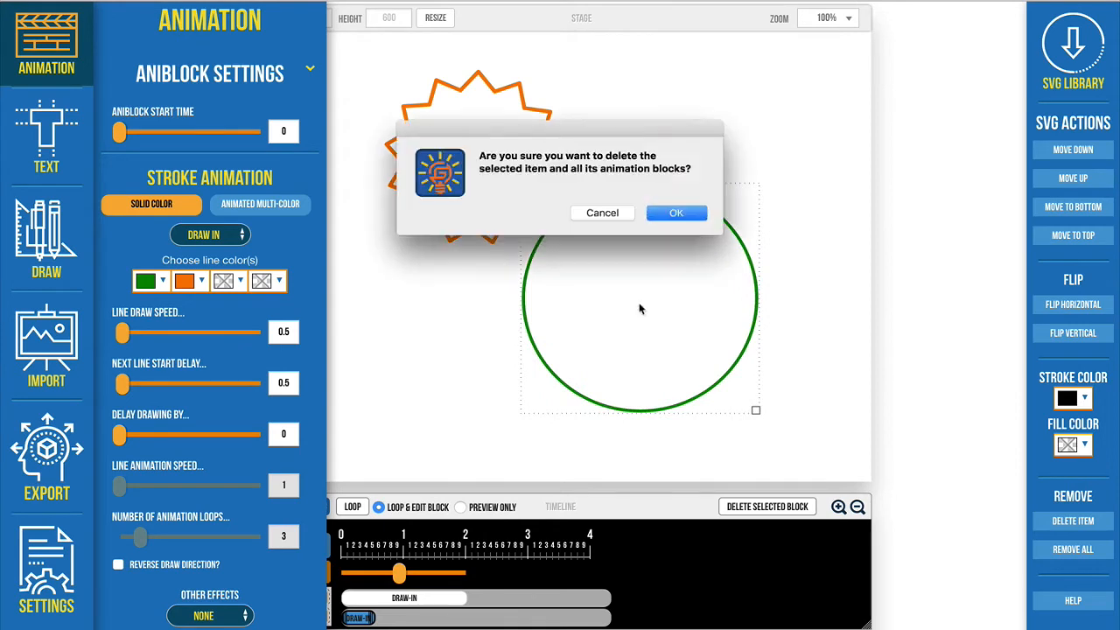
pyautogui.click(676, 214)
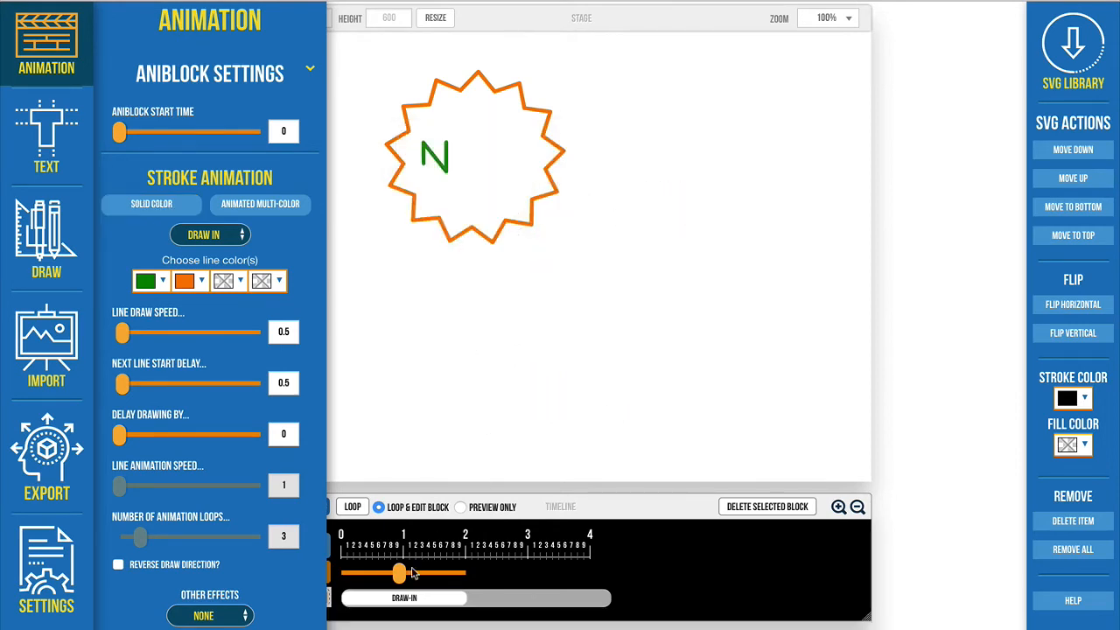
# Step: Add the checklist-and-gift graphic from the Shopping category of the SVG library and apply the solid-color Draw In stroke animation to it
pyautogui.moveTo(400, 573); pyautogui.dragTo(459, 595)
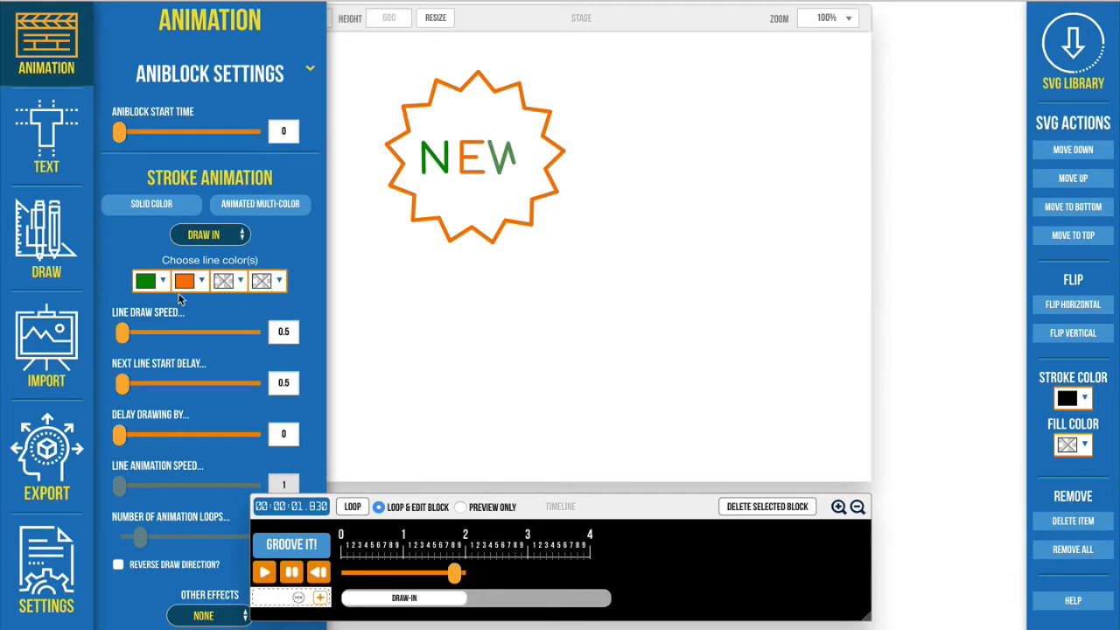
pyautogui.click(1081, 79)
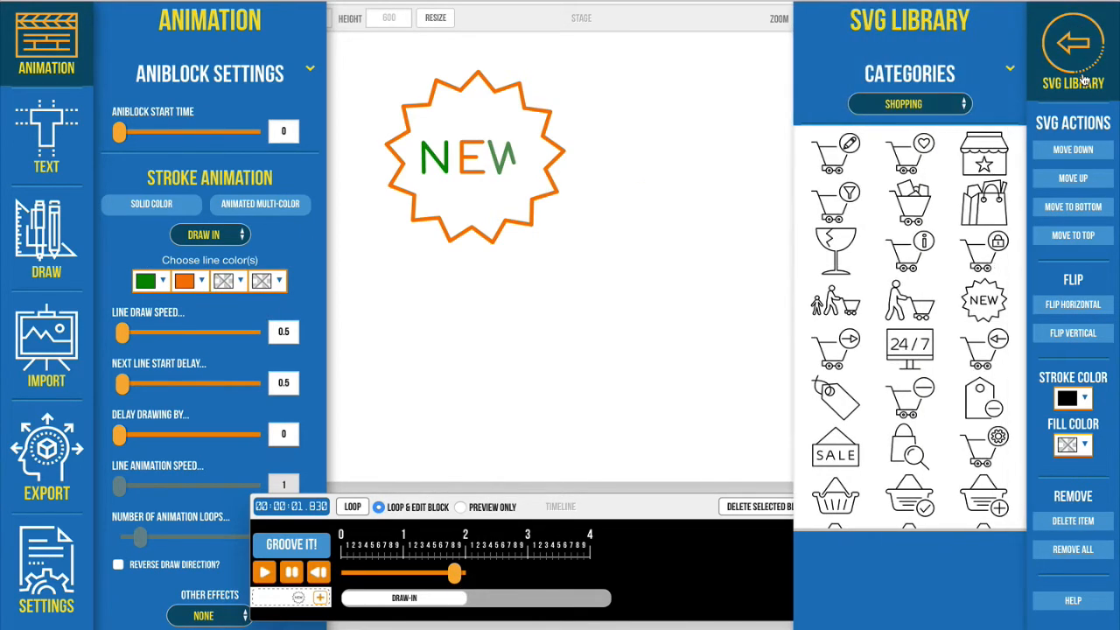
pyautogui.scroll(-5, 960, 315)
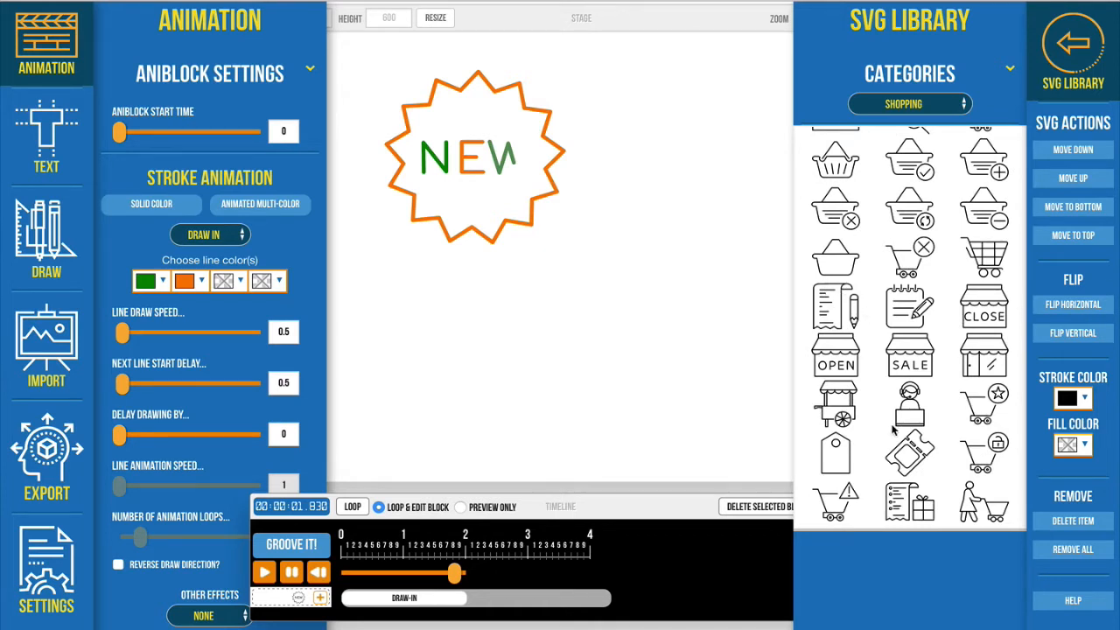
pyautogui.click(913, 506)
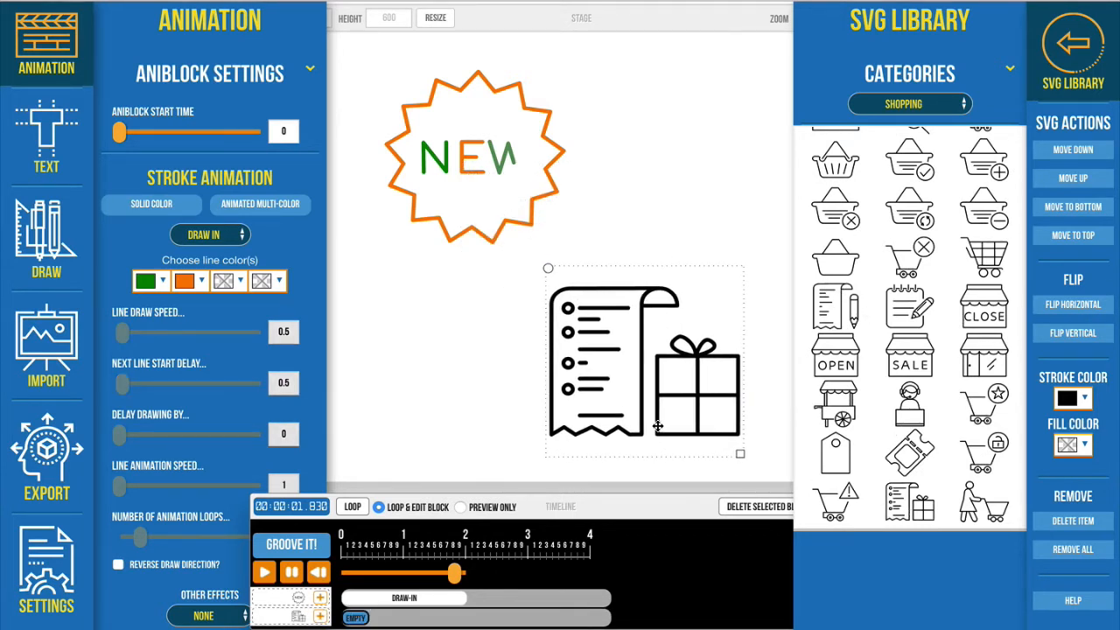
pyautogui.click(144, 210)
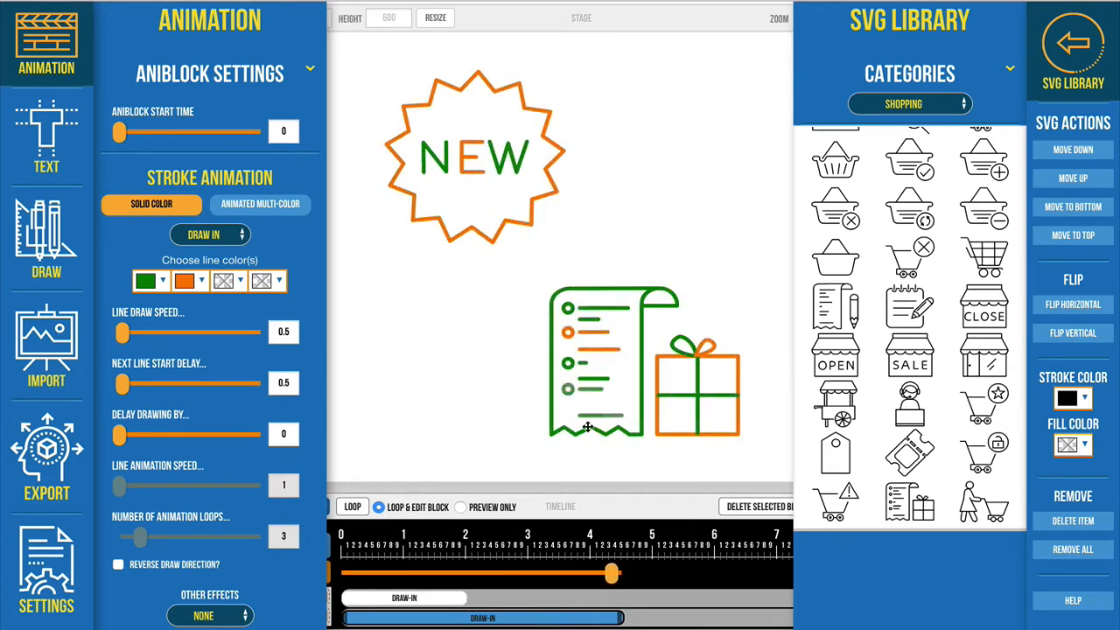
# Step: Preview the checklist-and-gift drawing on the timeline, then shorten its Draw In block to 2 seconds and extend it to 3 seconds
pyautogui.click(545, 577)
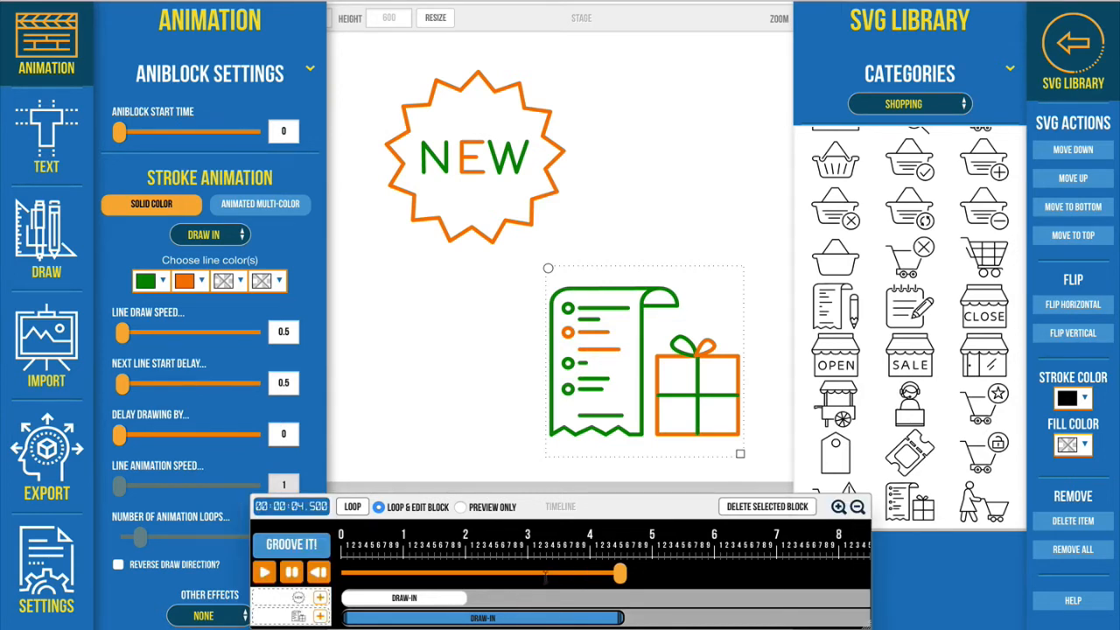
pyautogui.moveTo(551, 577)
pyautogui.mouseDown()
pyautogui.moveTo(520, 577)
pyautogui.moveTo(559, 576)
pyautogui.mouseUp()
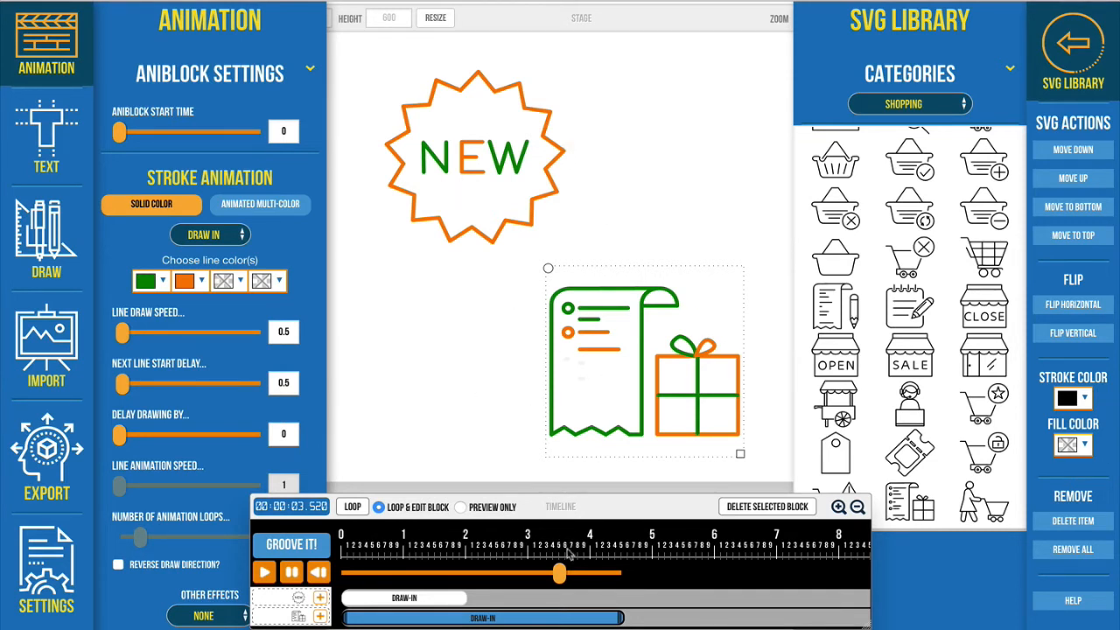
pyautogui.moveTo(624, 618); pyautogui.dragTo(467, 618)
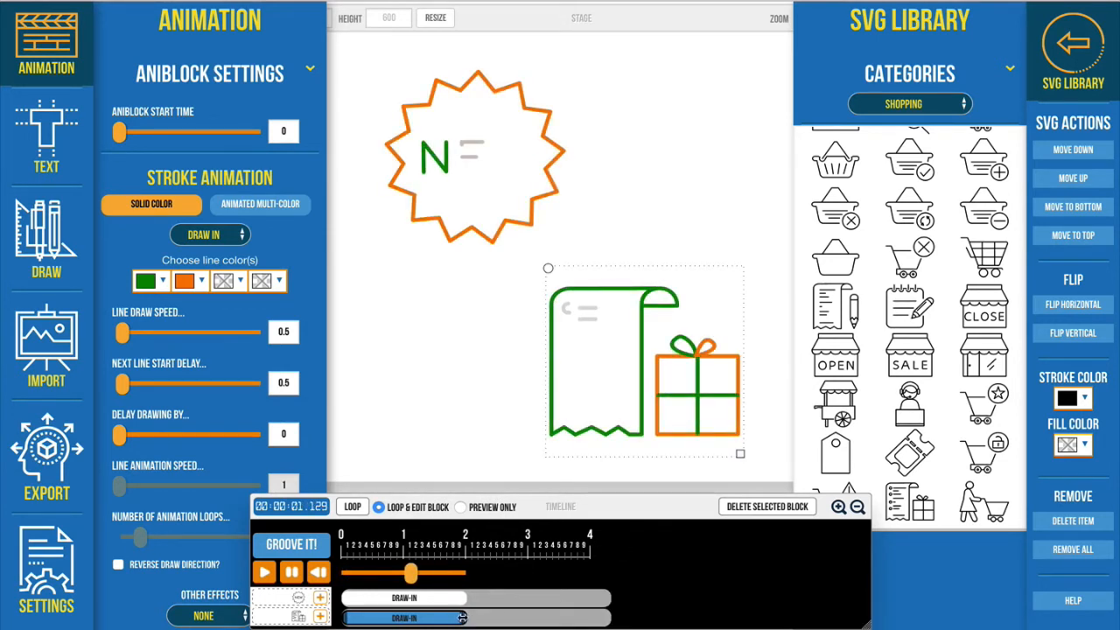
pyautogui.moveTo(469, 618)
pyautogui.mouseDown()
pyautogui.moveTo(539, 618)
pyautogui.moveTo(527, 617)
pyautogui.mouseUp()
# Step: Select the NEW badge's animation block and look through the available solid-color stroke animation types
pyautogui.moveTo(461, 597)
pyautogui.mouseDown()
pyautogui.moveTo(475, 597)
pyautogui.moveTo(457, 597)
pyautogui.mouseUp()
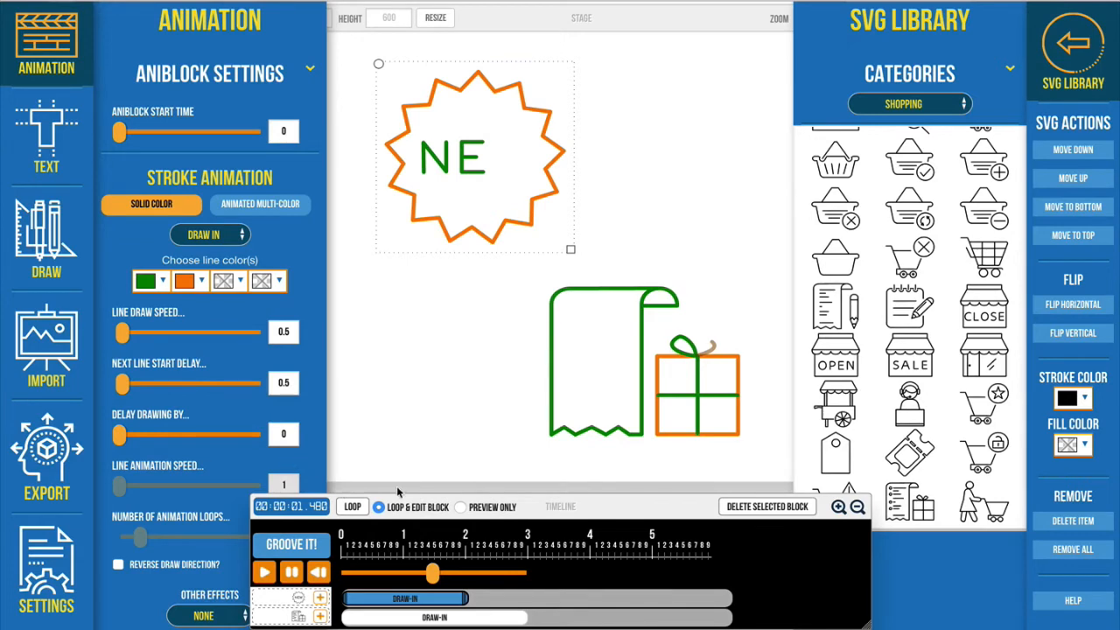
pyautogui.moveTo(578, 503); pyautogui.dragTo(625, 502)
pyautogui.moveTo(656, 476); pyautogui.dragTo(651, 429)
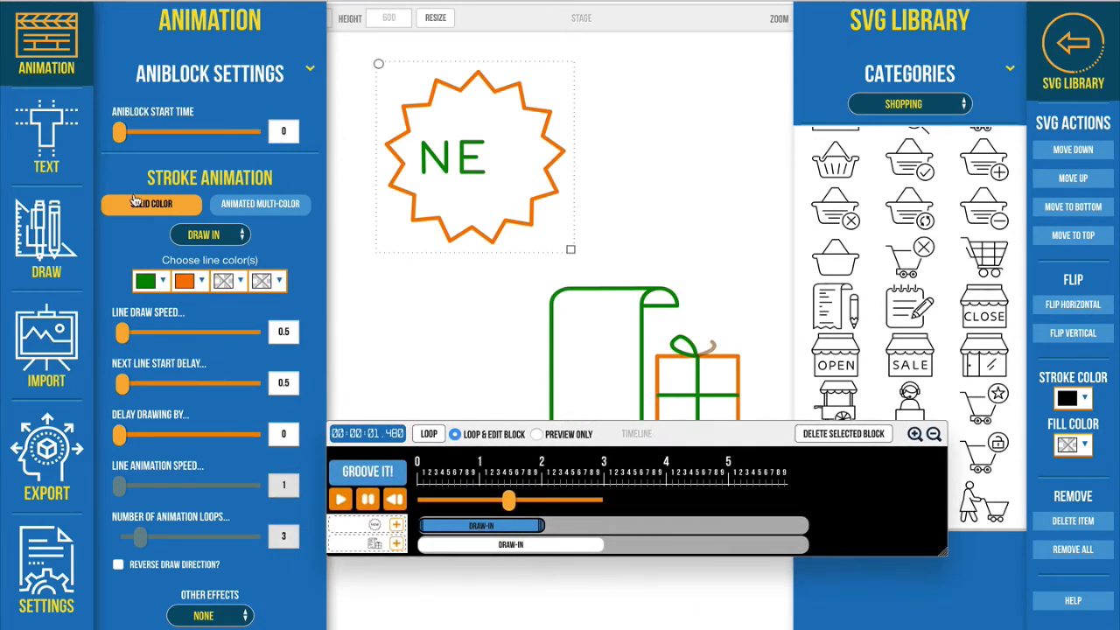
pyautogui.click(215, 234)
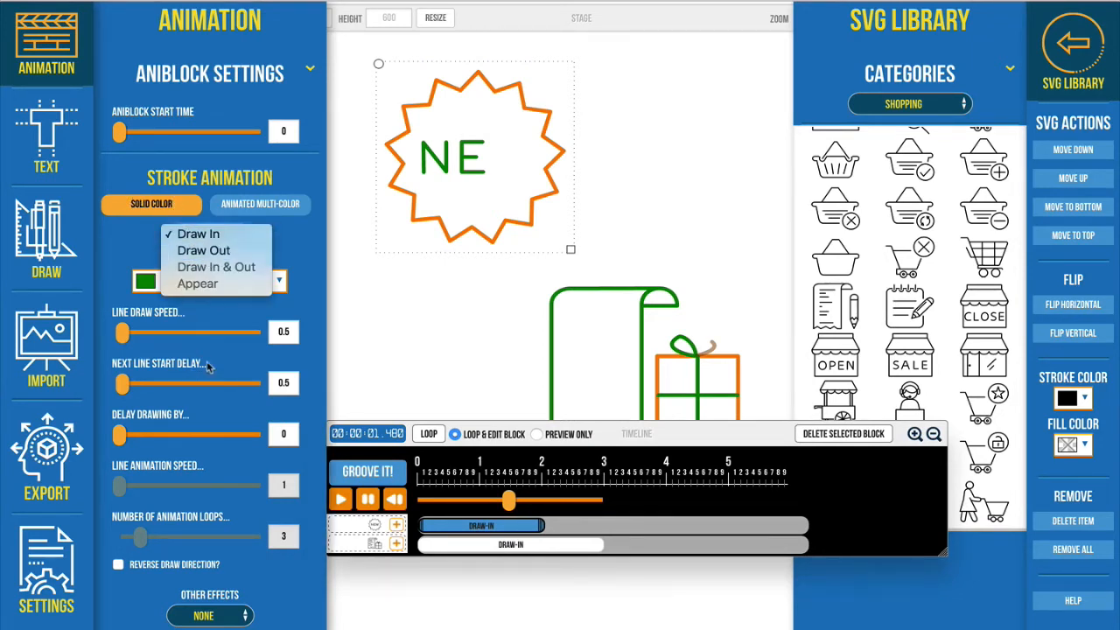
pyautogui.click(206, 252)
pyautogui.click(173, 206)
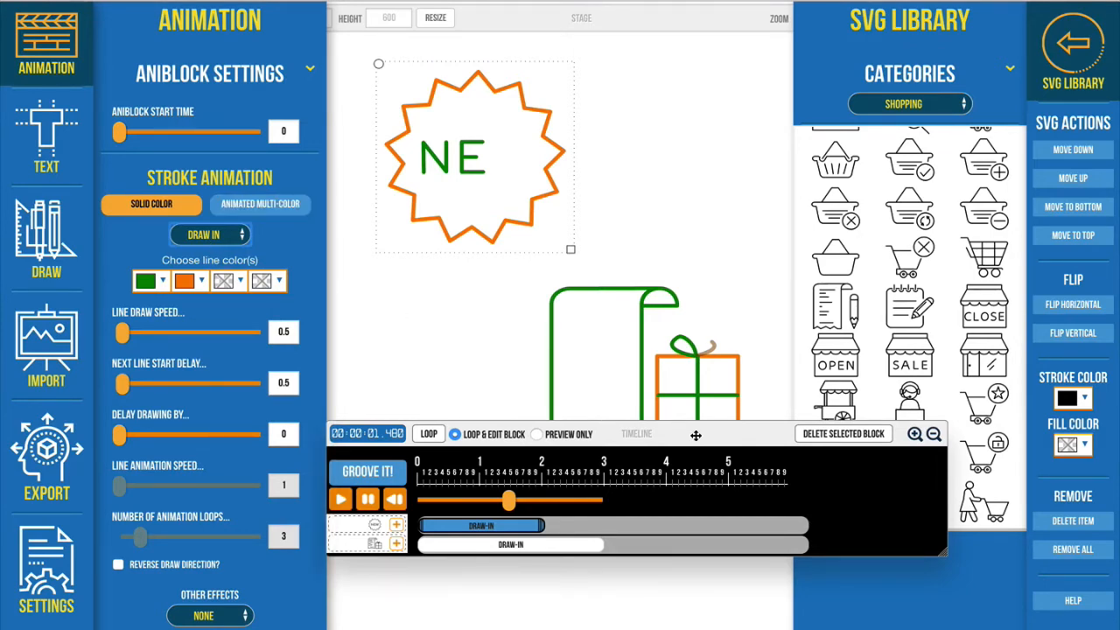
pyautogui.moveTo(696, 436); pyautogui.dragTo(704, 510)
# Step: Give the NEW badge an animated multi-color Draw In & Out stroke using the green, blue, dark red and orange color group, and preview it
pyautogui.click(260, 203)
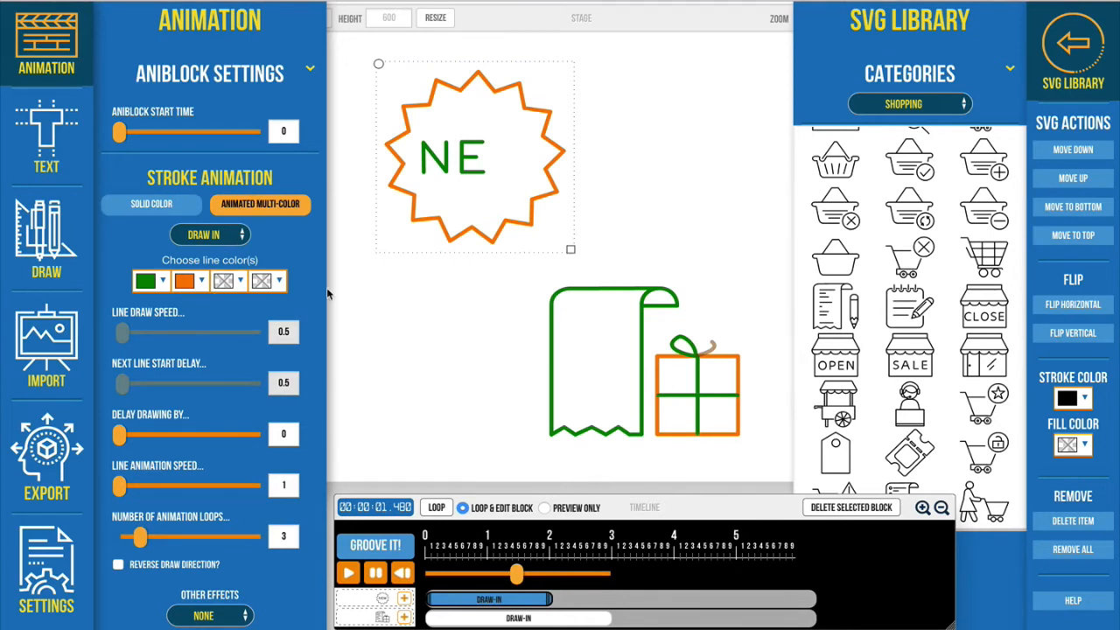
pyautogui.click(159, 281)
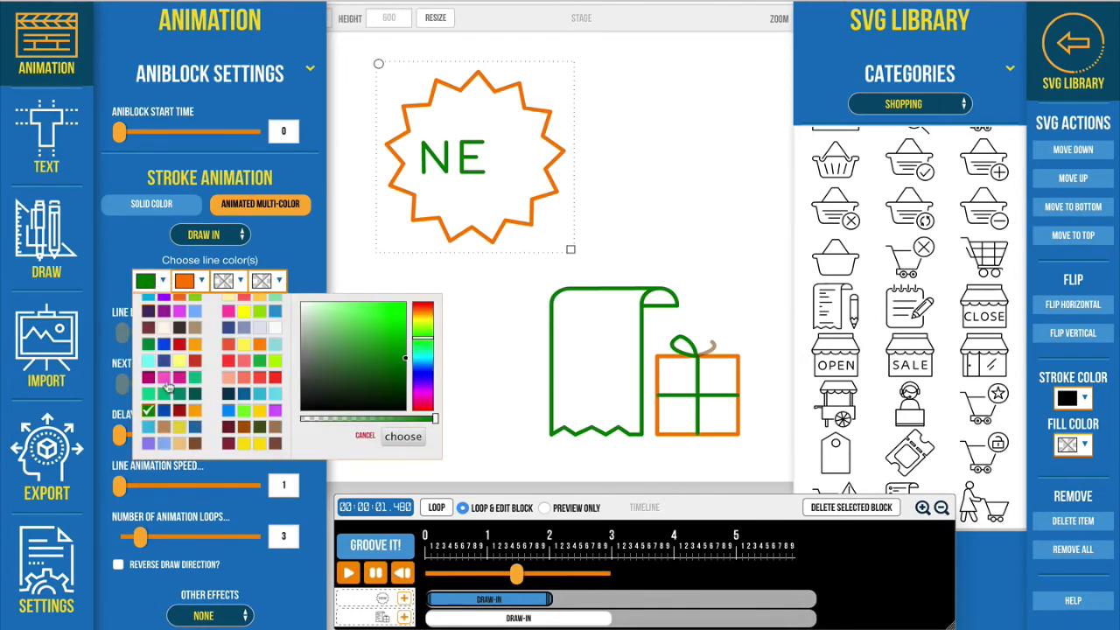
pyautogui.rightClick(146, 414)
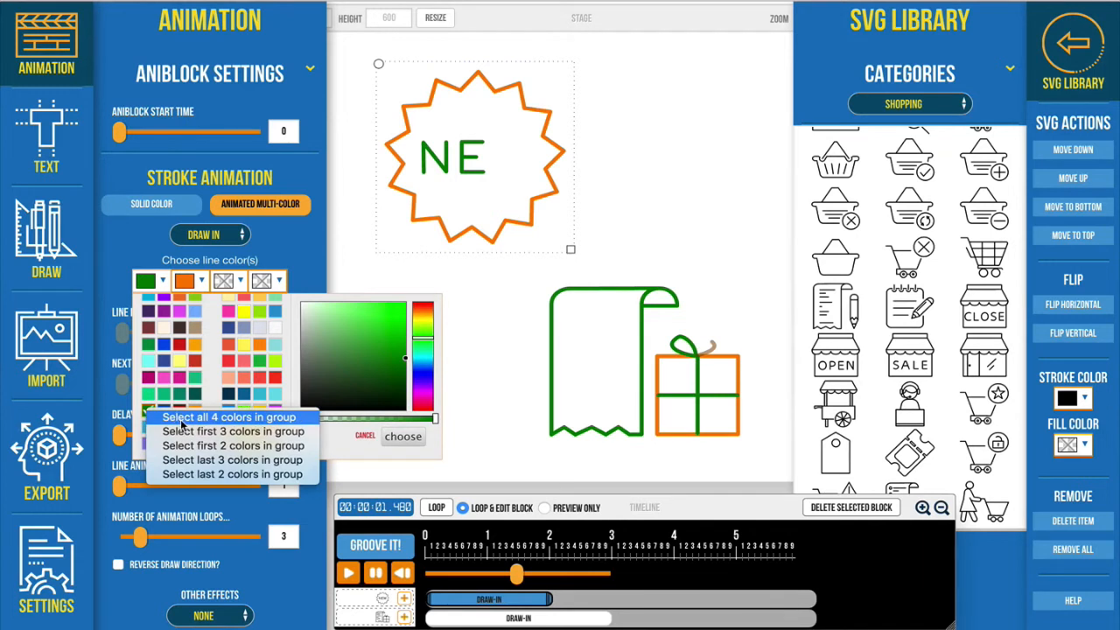
pyautogui.click(288, 401)
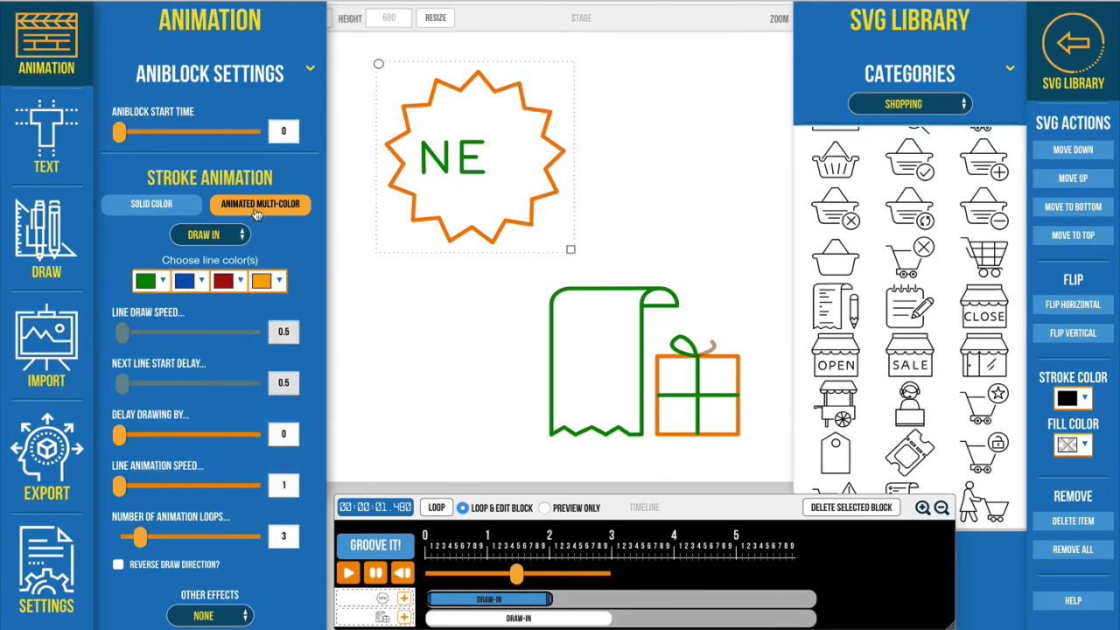
pyautogui.click(206, 236)
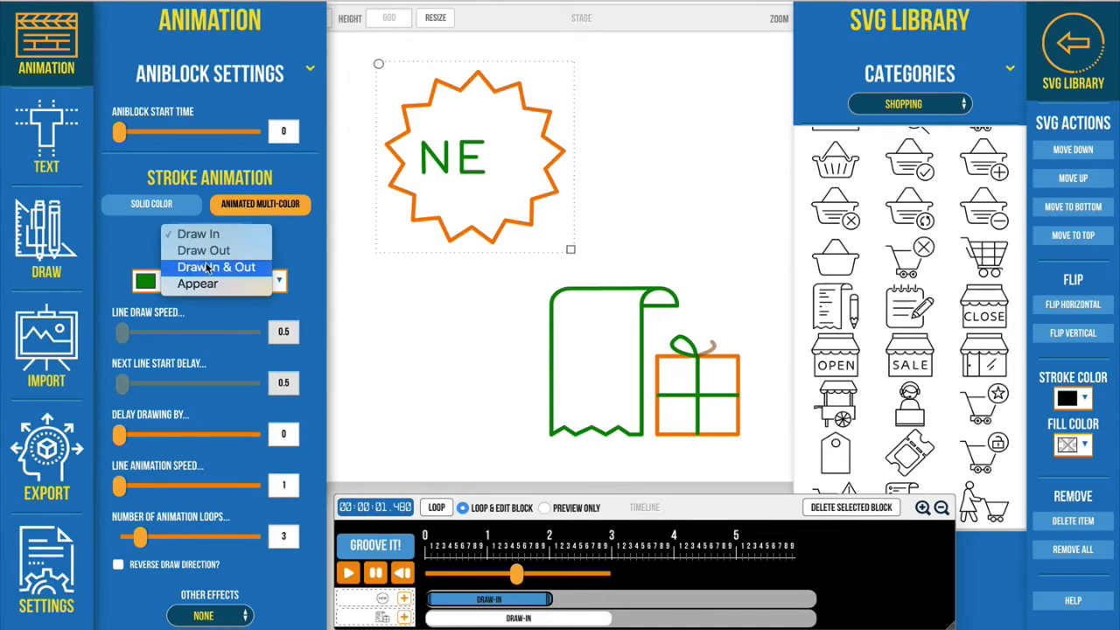
pyautogui.click(207, 266)
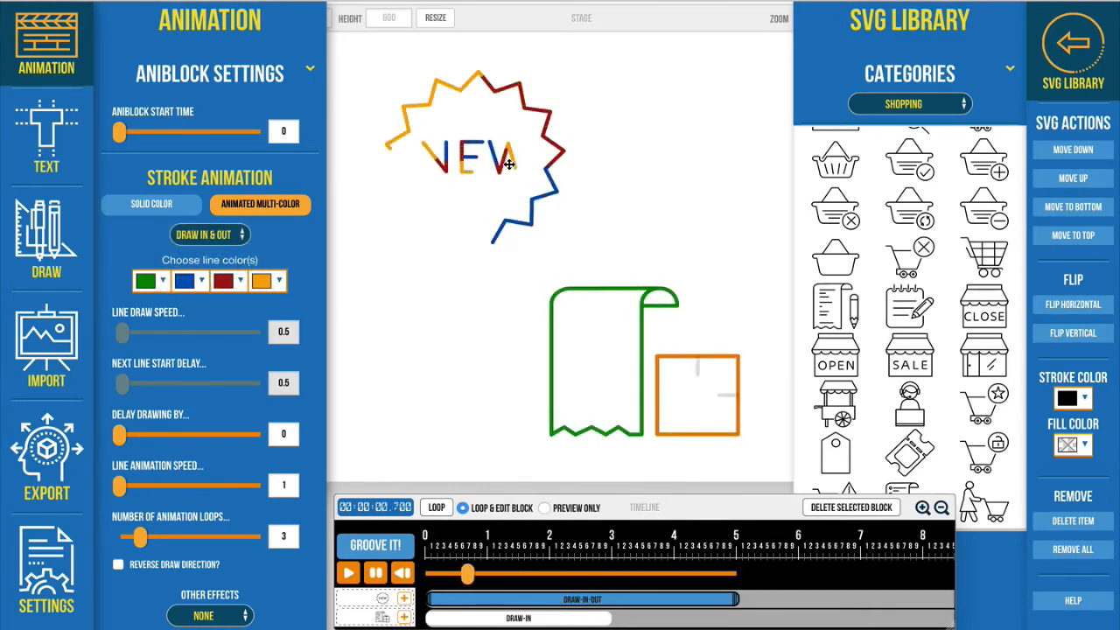
pyautogui.click(497, 164)
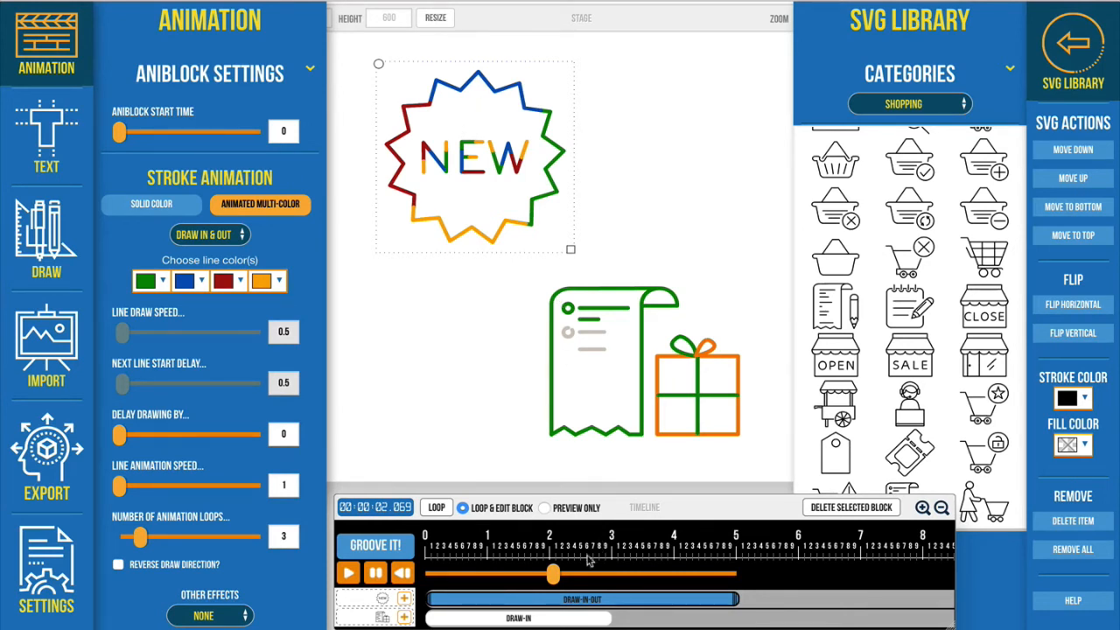
pyautogui.moveTo(552, 574); pyautogui.dragTo(518, 583)
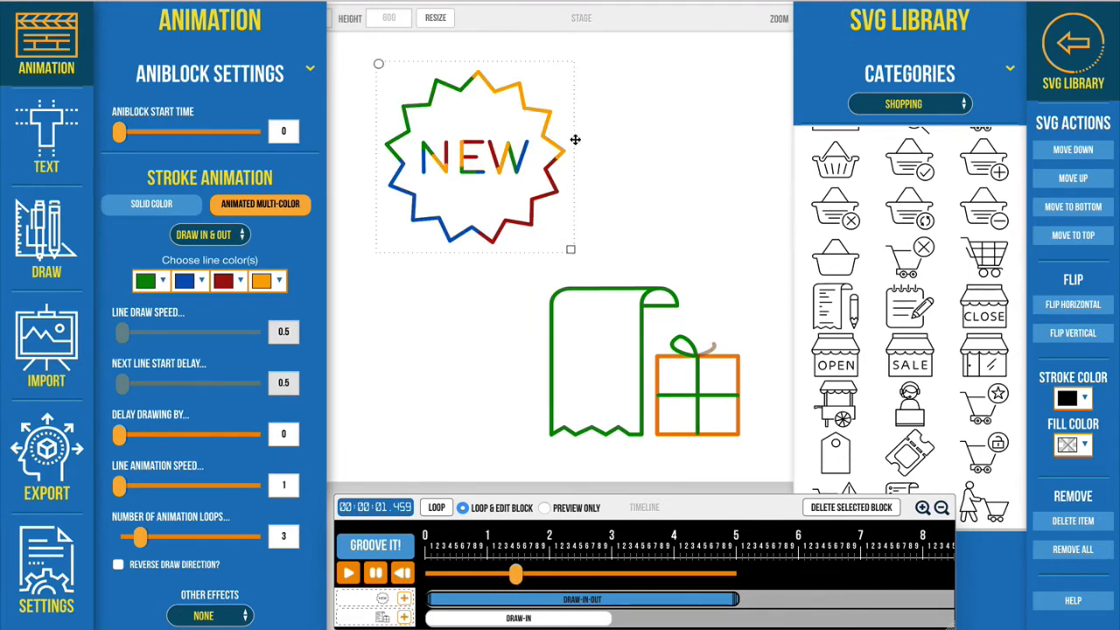
# Step: Give the checklist-and-gift graphic an animated multi-color Draw In & Out stroke using all four colors of the green, blue, dark red and orange group
pyautogui.click(627, 330)
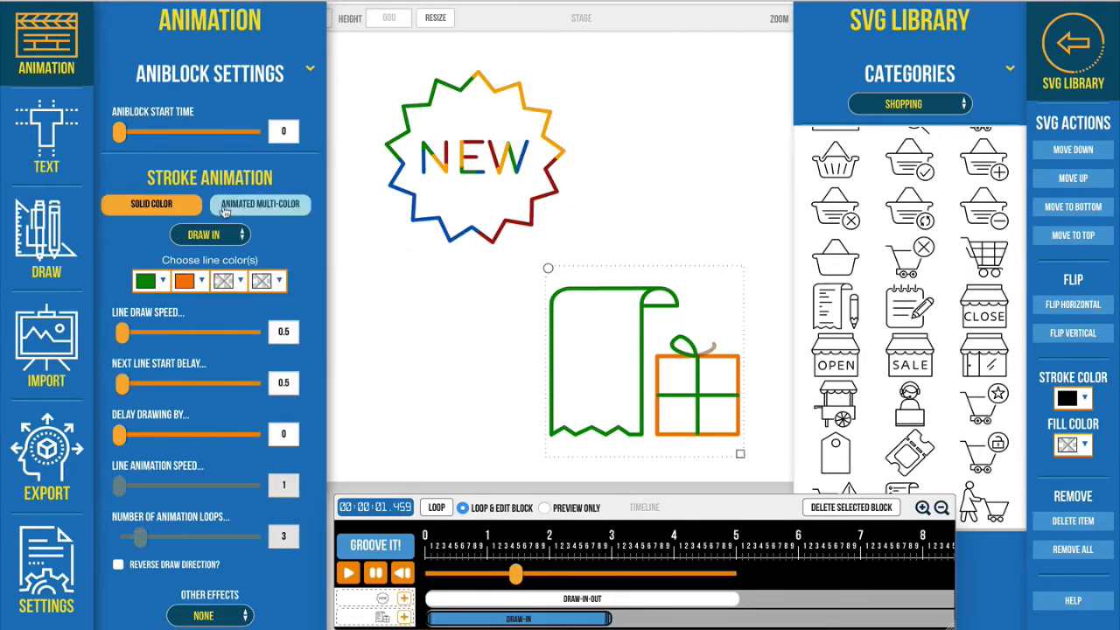
pyautogui.click(147, 282)
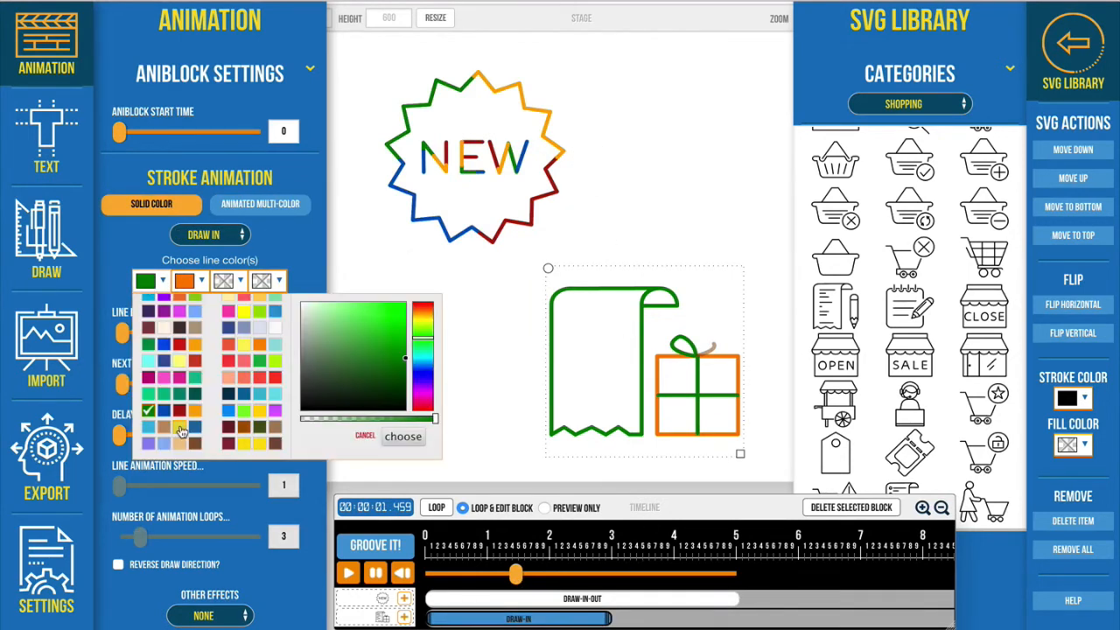
pyautogui.click(152, 418)
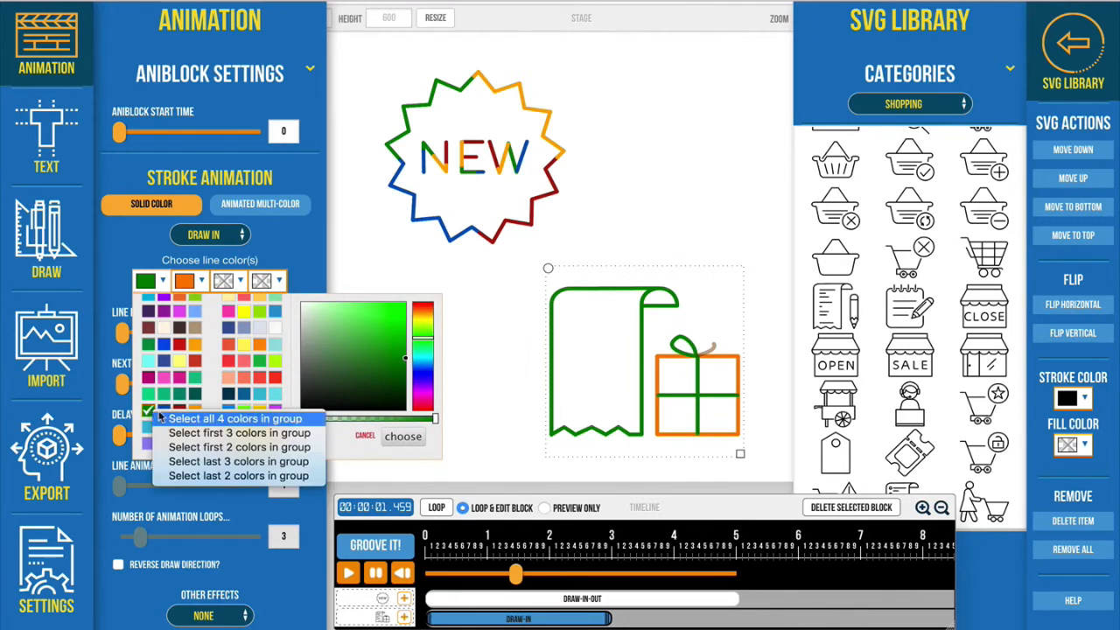
pyautogui.click(243, 420)
pyautogui.click(404, 436)
pyautogui.click(259, 204)
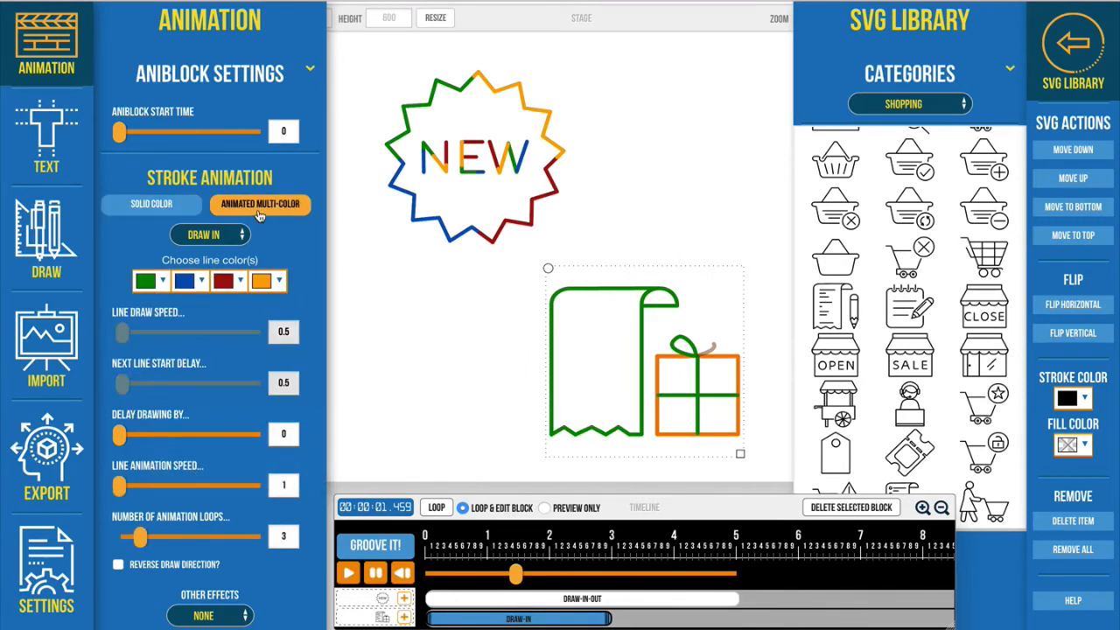
pyautogui.click(224, 235)
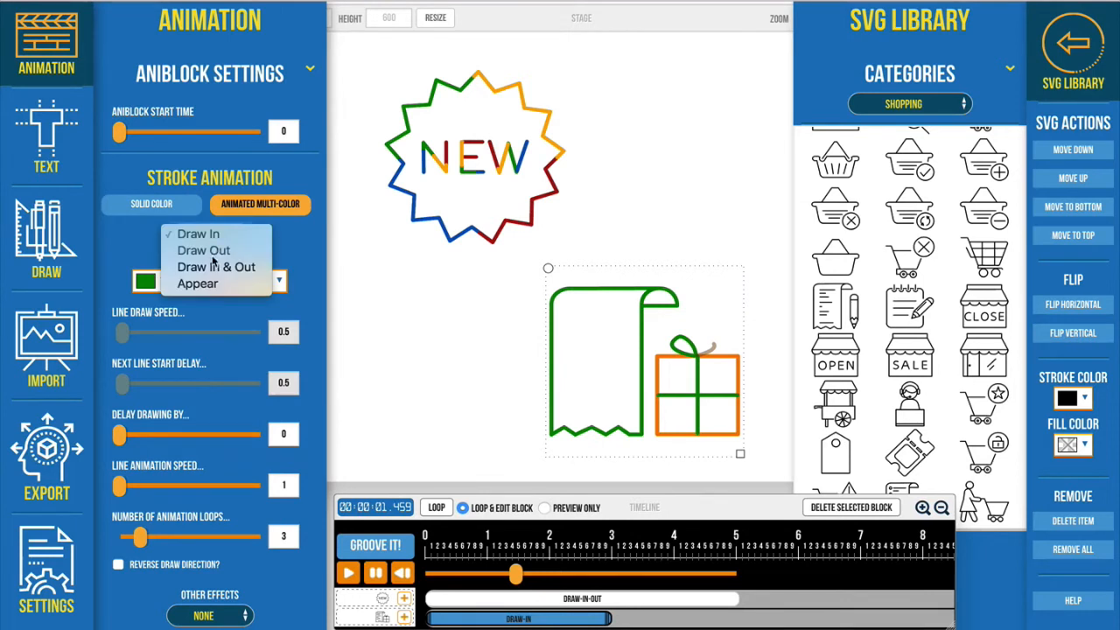
pyautogui.click(215, 268)
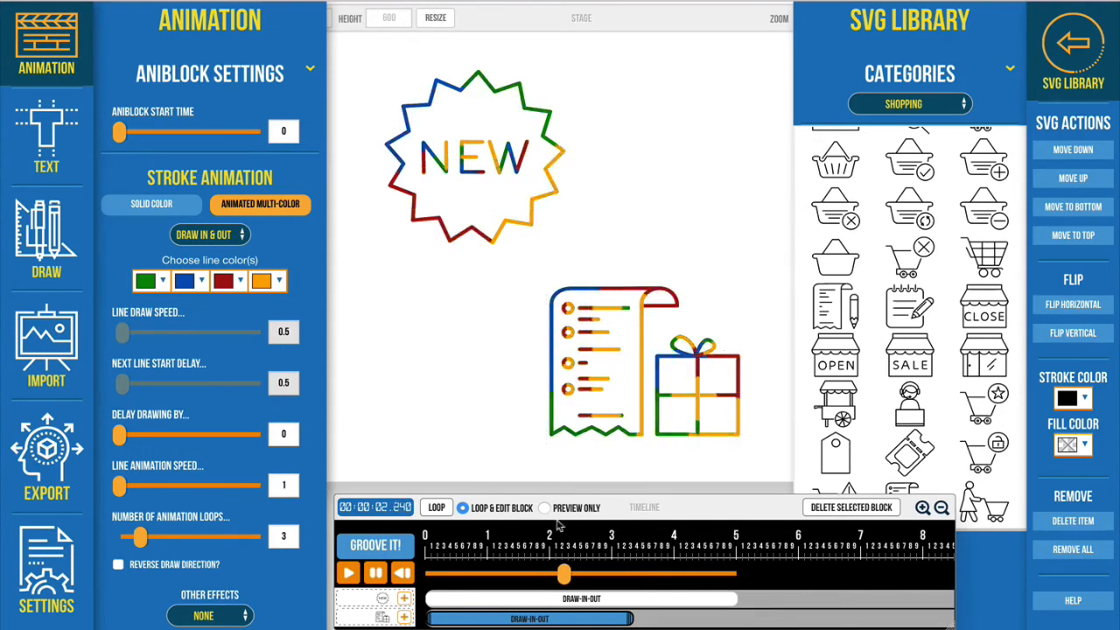
# Step: Preview both graphics and extend the checklist-and-gift Draw In & Out block to 5 seconds, matching the badge's block
pyautogui.click(481, 166)
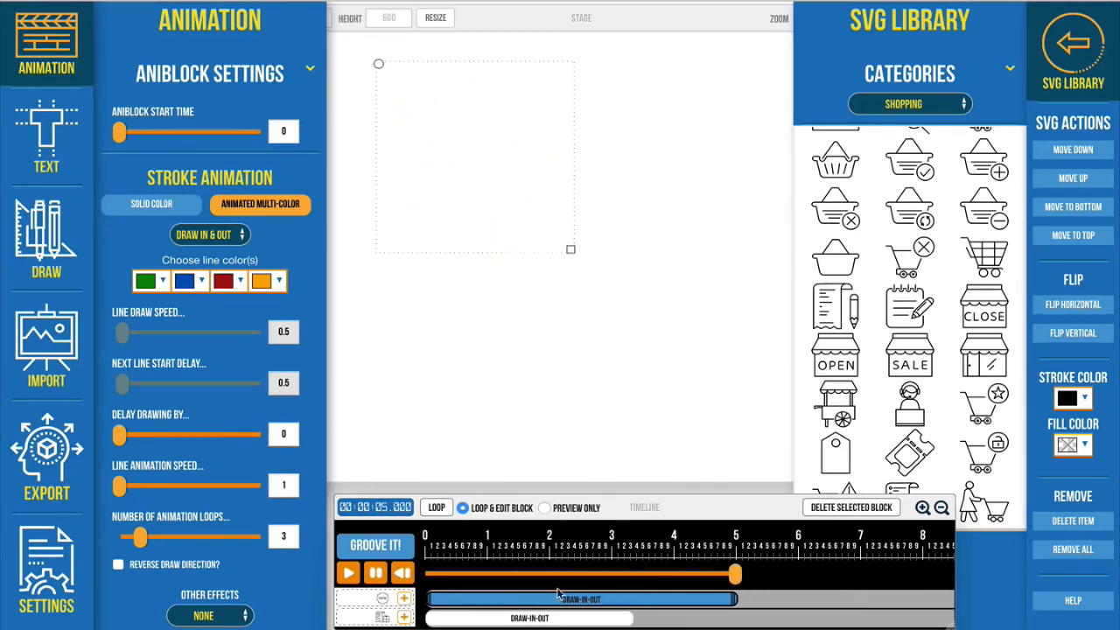
pyautogui.click(532, 574)
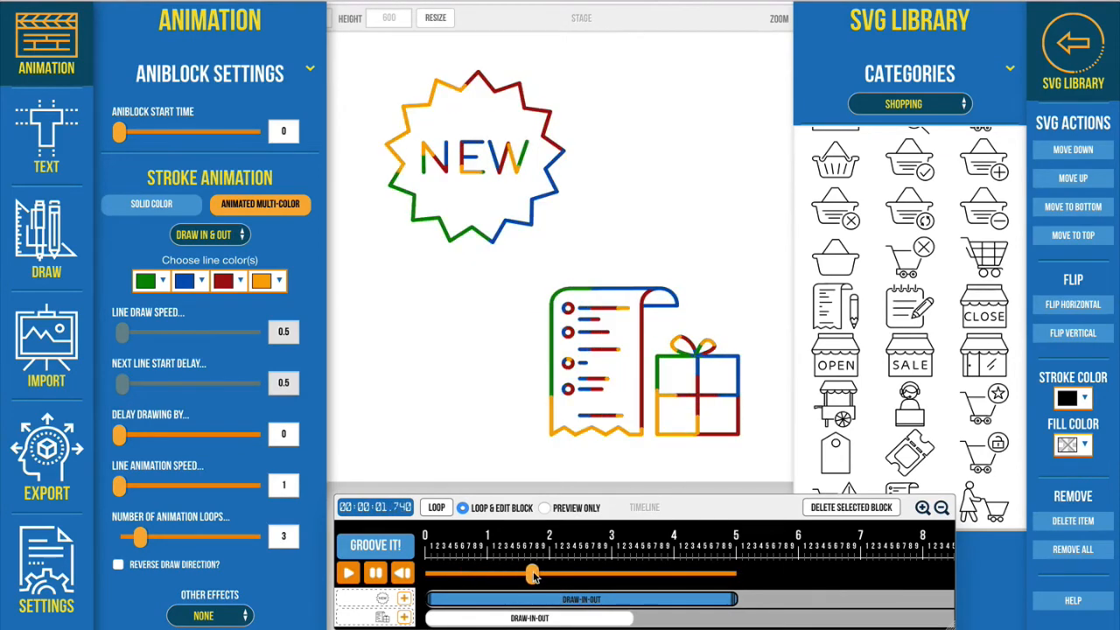
pyautogui.moveTo(635, 619); pyautogui.dragTo(741, 618)
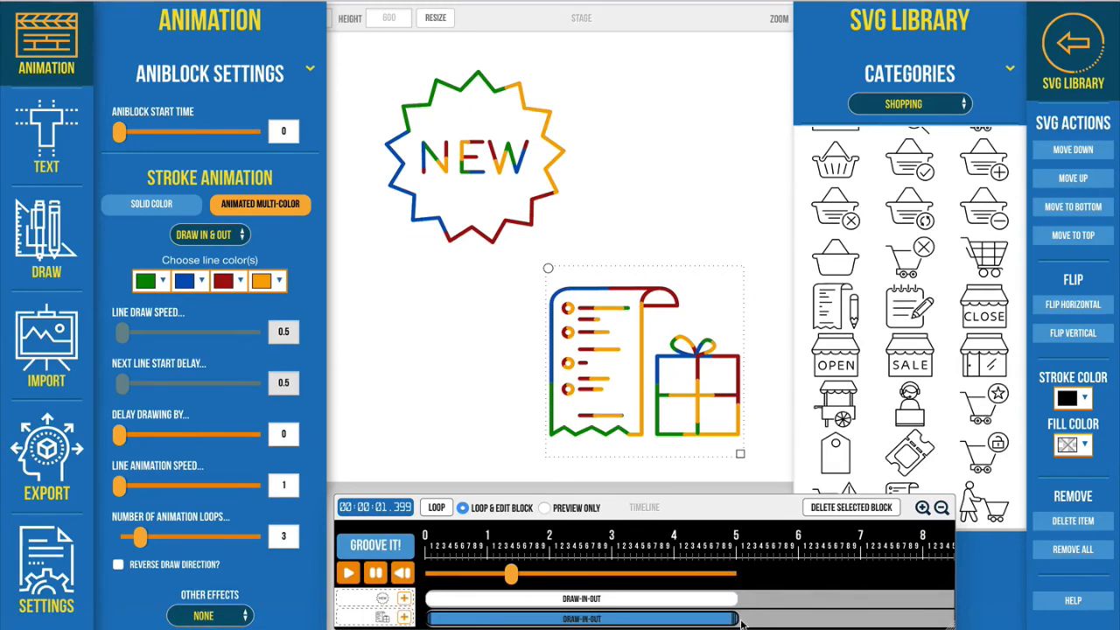
pyautogui.moveTo(740, 619)
pyautogui.mouseDown()
pyautogui.moveTo(784, 619)
pyautogui.moveTo(743, 619)
pyautogui.mouseUp()
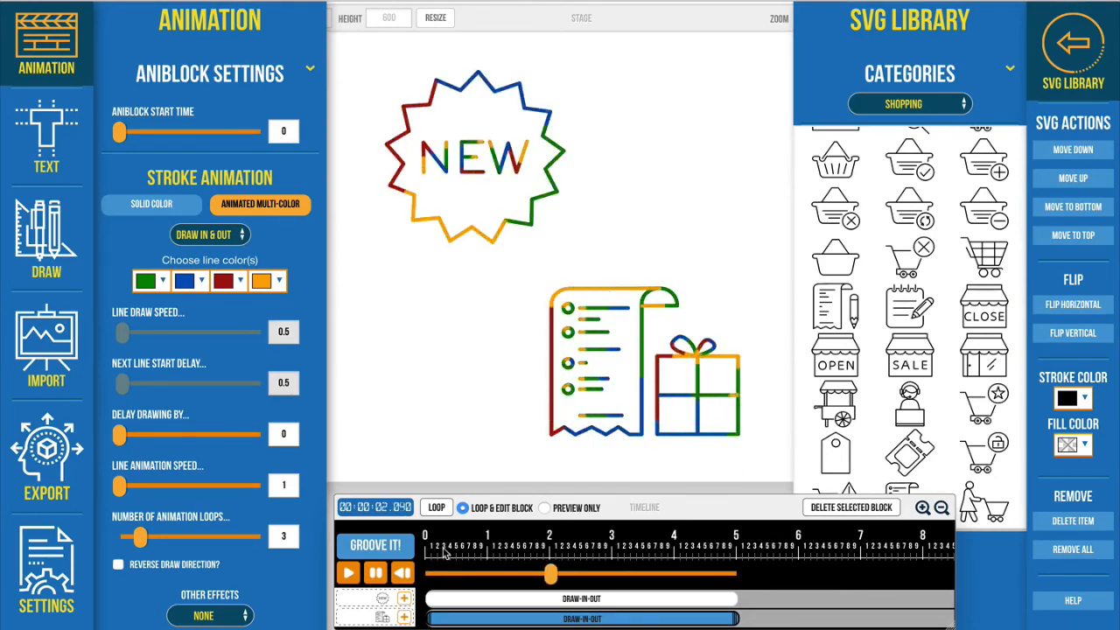